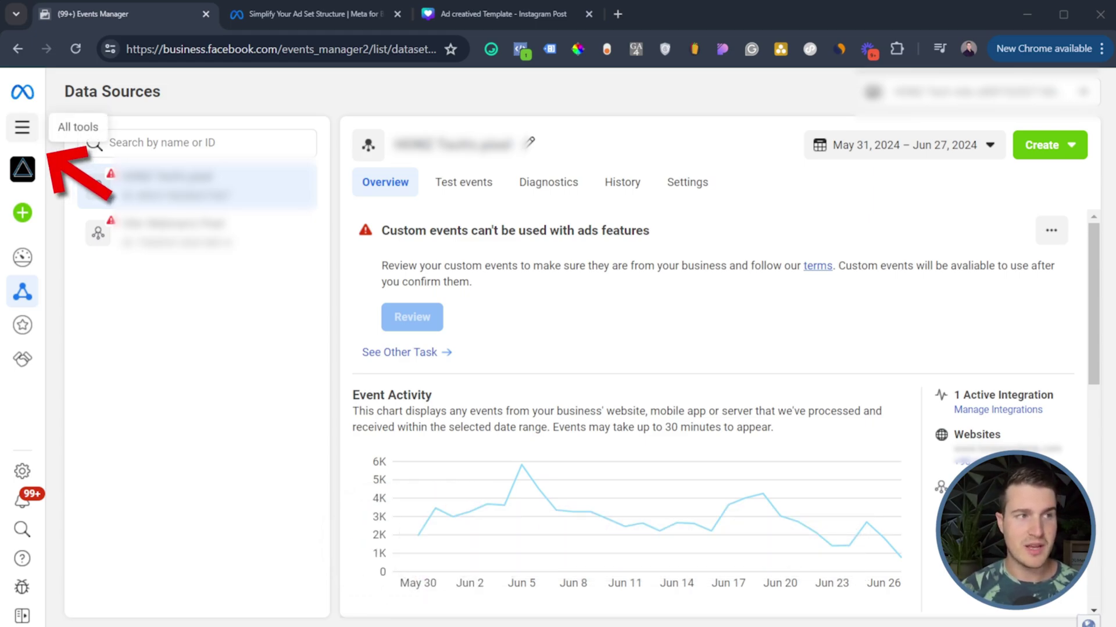
# Step: Set the date range of the pixel's event overview to the last 7 days
pyautogui.click(17, 132)
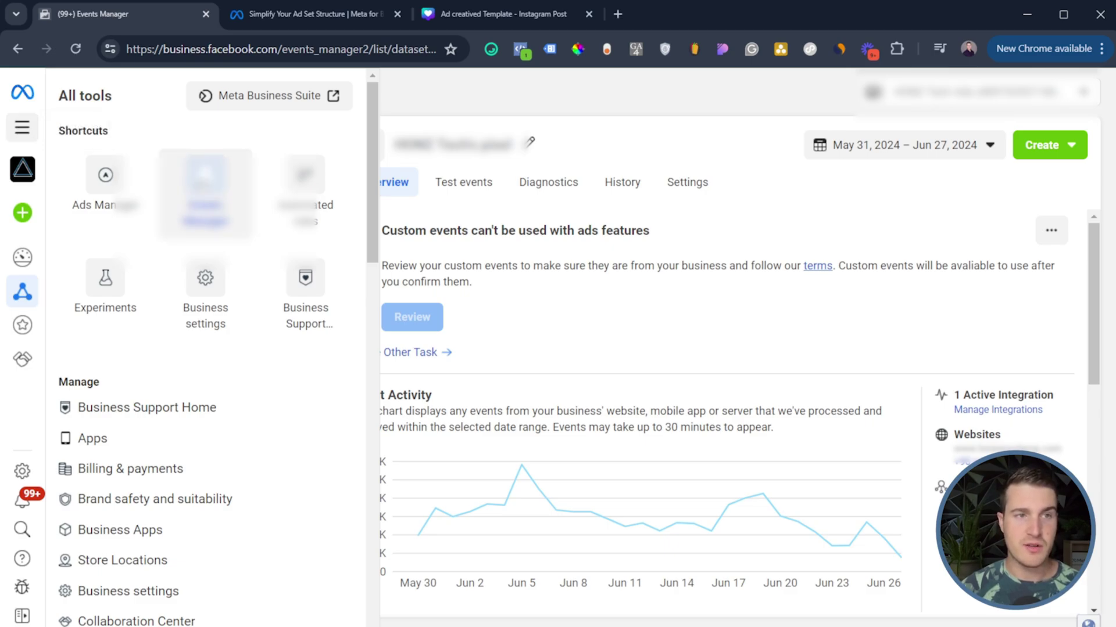
pyautogui.click(649, 114)
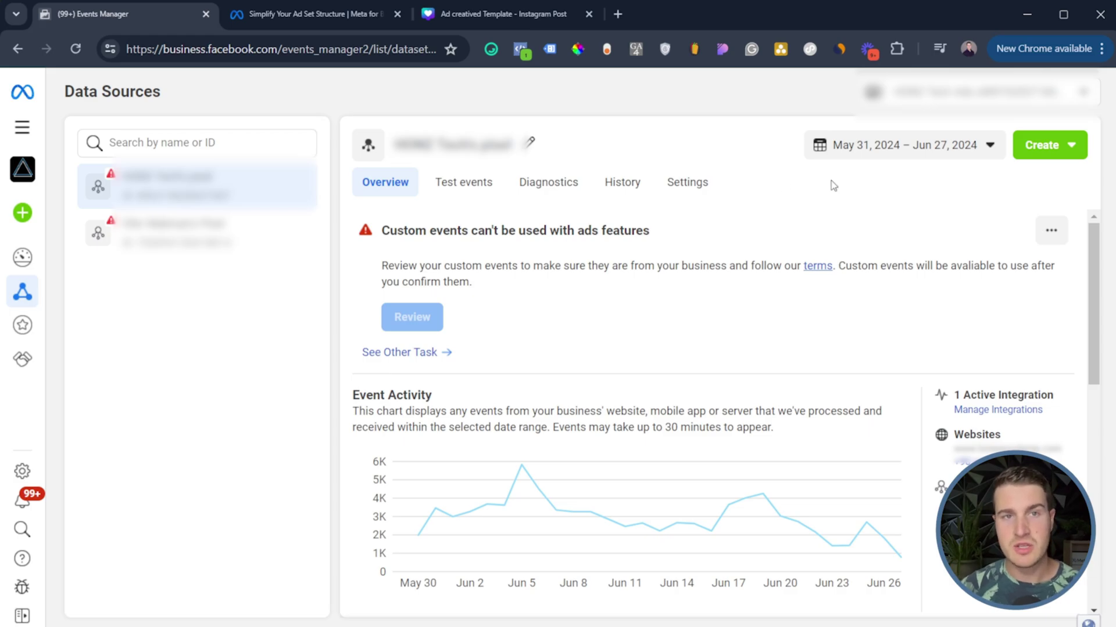
pyautogui.click(872, 149)
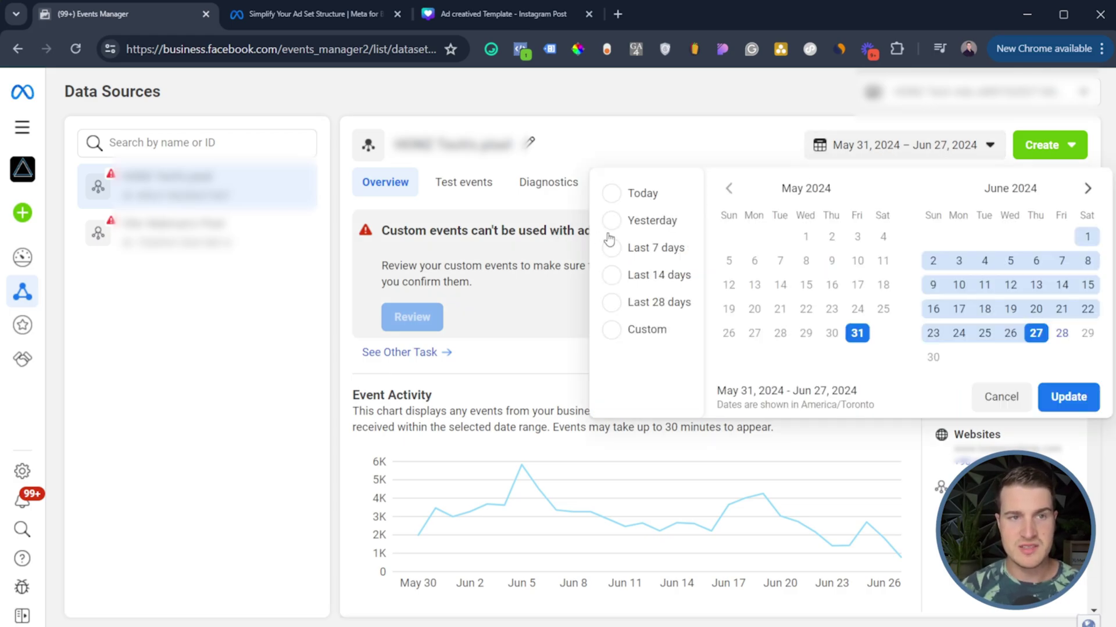
pyautogui.click(630, 248)
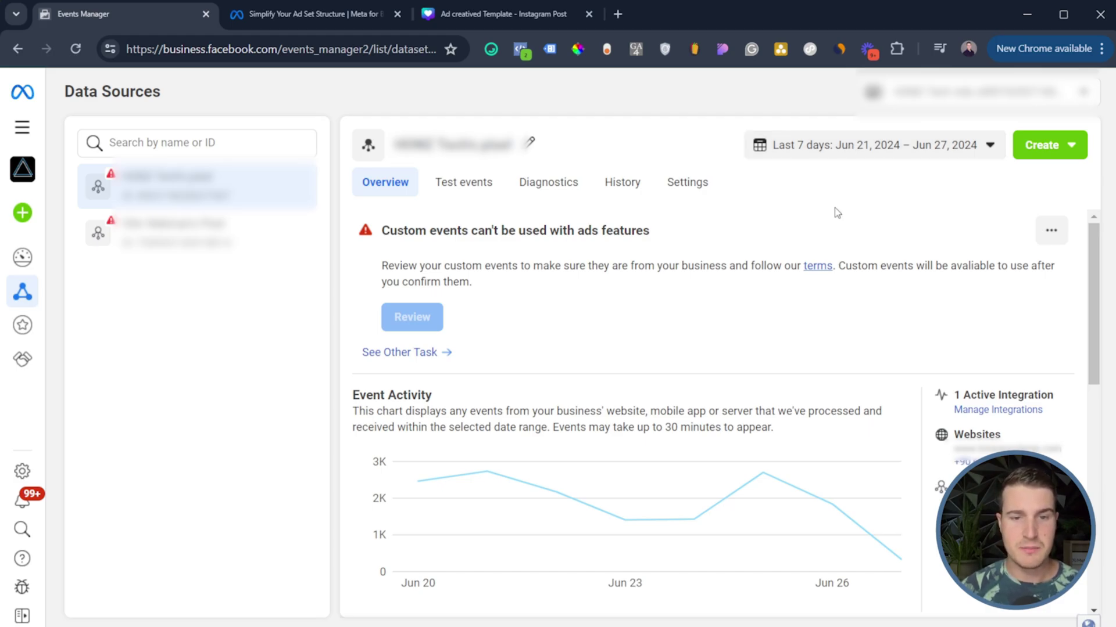
# Step: Expand the Purchase event and examine its activity graph and the channels it is sent through
pyautogui.scroll(-15, 642, 321)
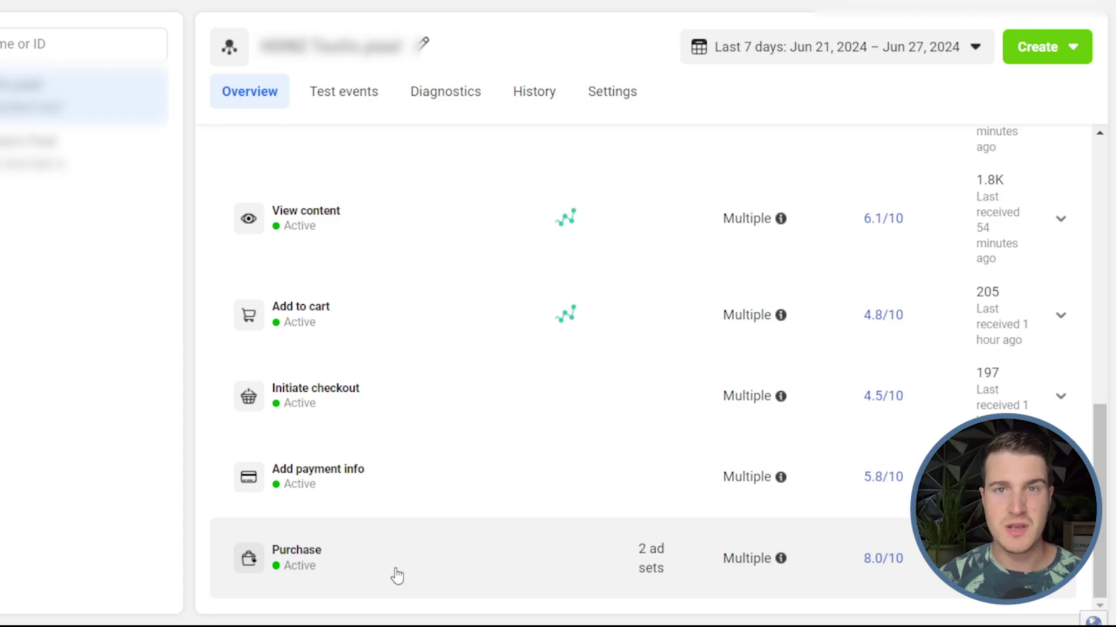
pyautogui.click(399, 574)
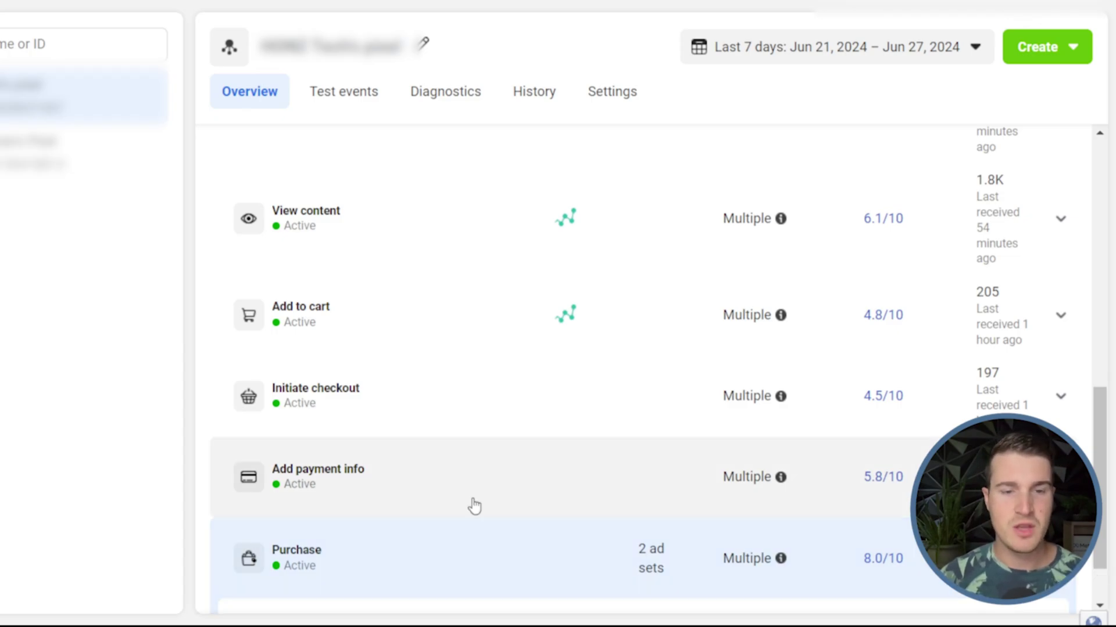
pyautogui.scroll(-5, 473, 506)
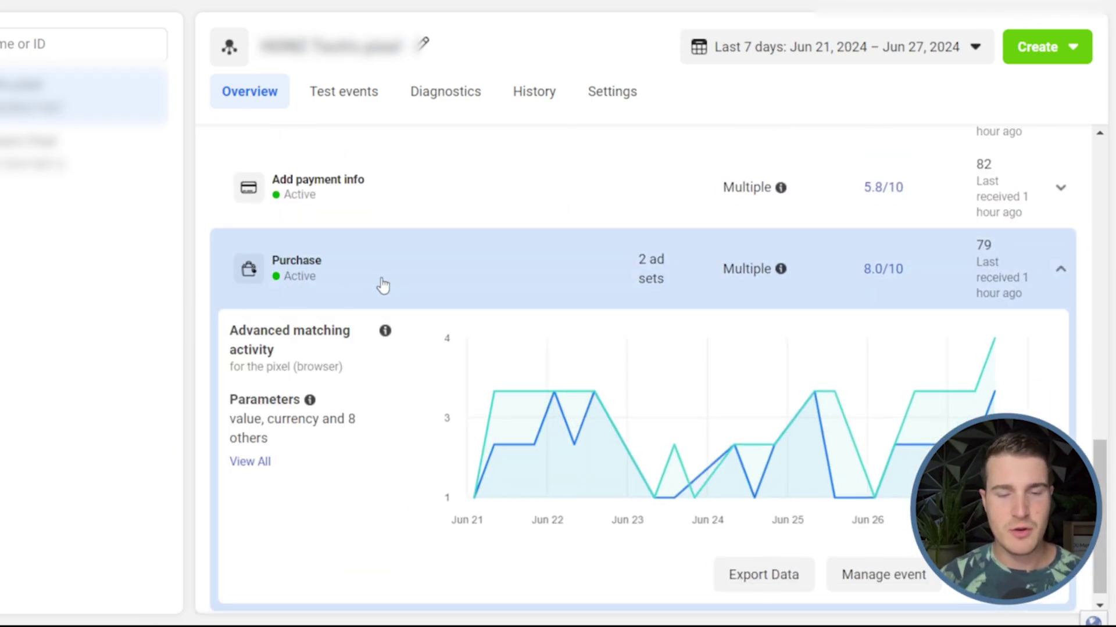
pyautogui.moveTo(518, 403)
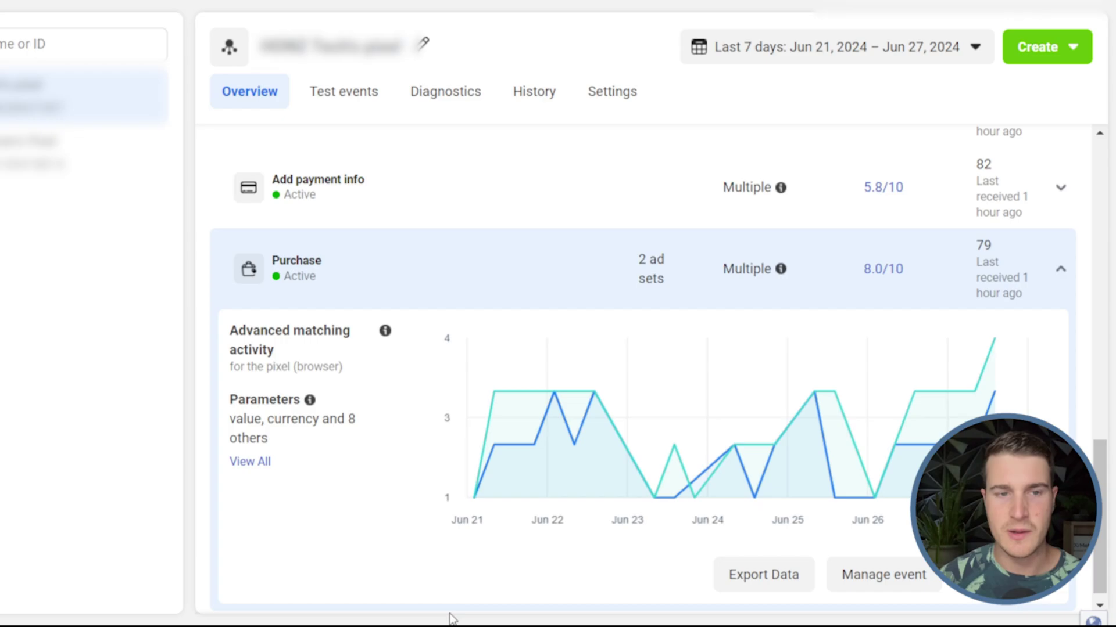
pyautogui.moveTo(494, 453)
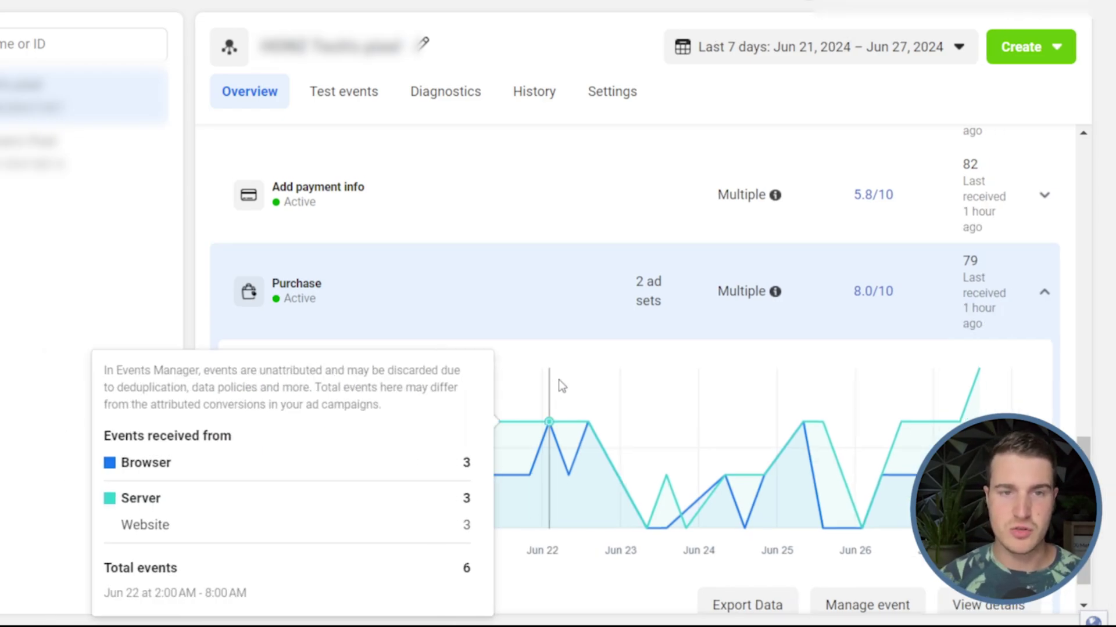
pyautogui.moveTo(781, 279)
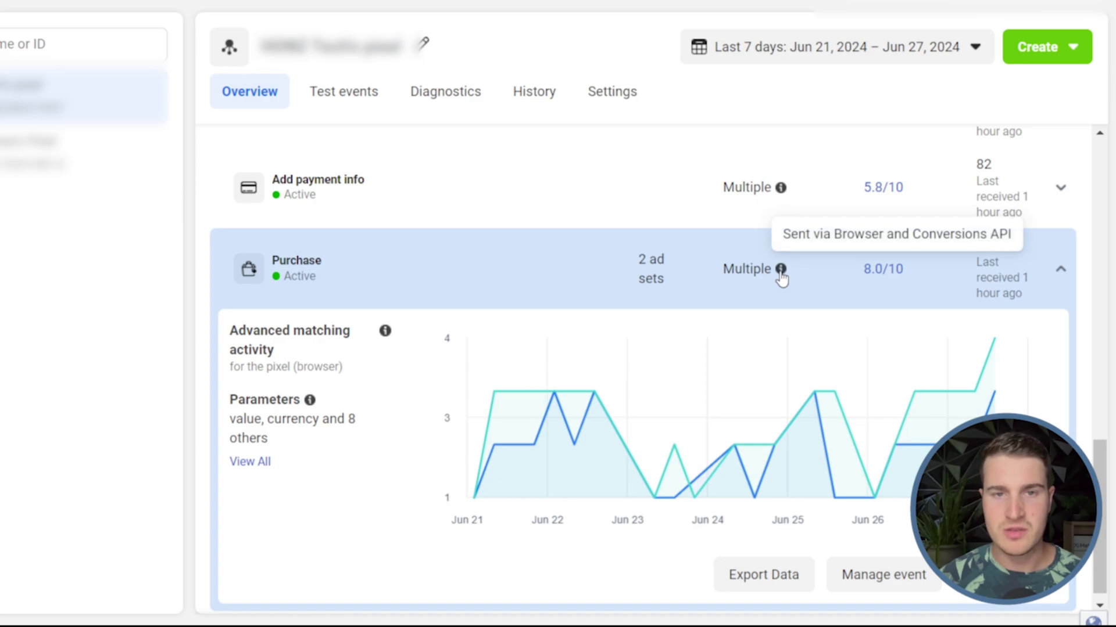
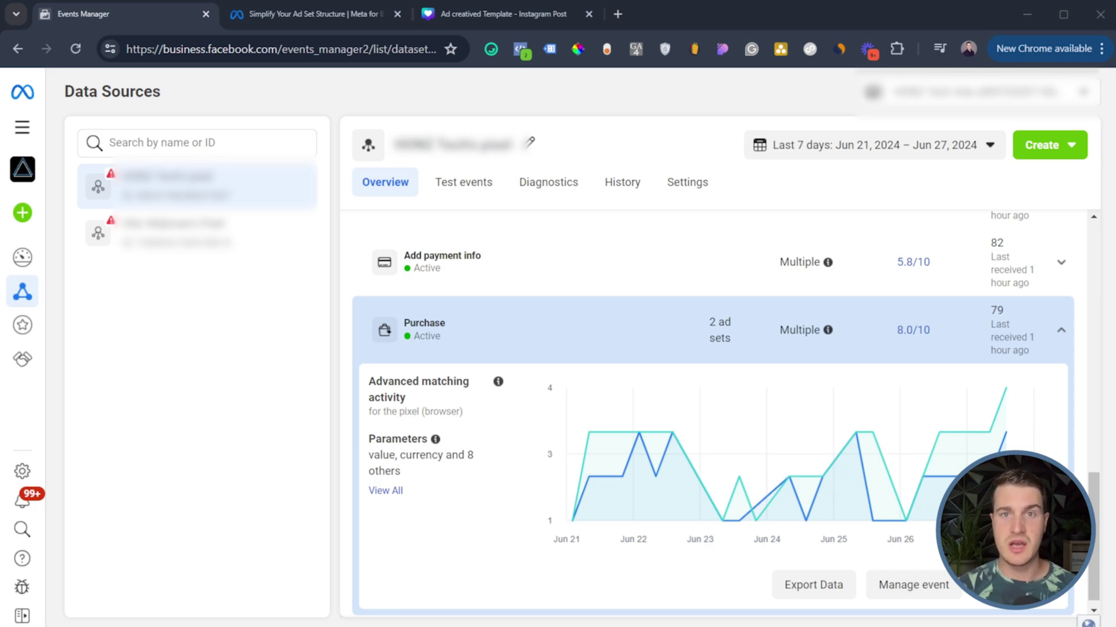
# Step: Switch to the Ad creatived Template in Canva and review the Example 1 and Design 1 pages
pyautogui.click(536, 11)
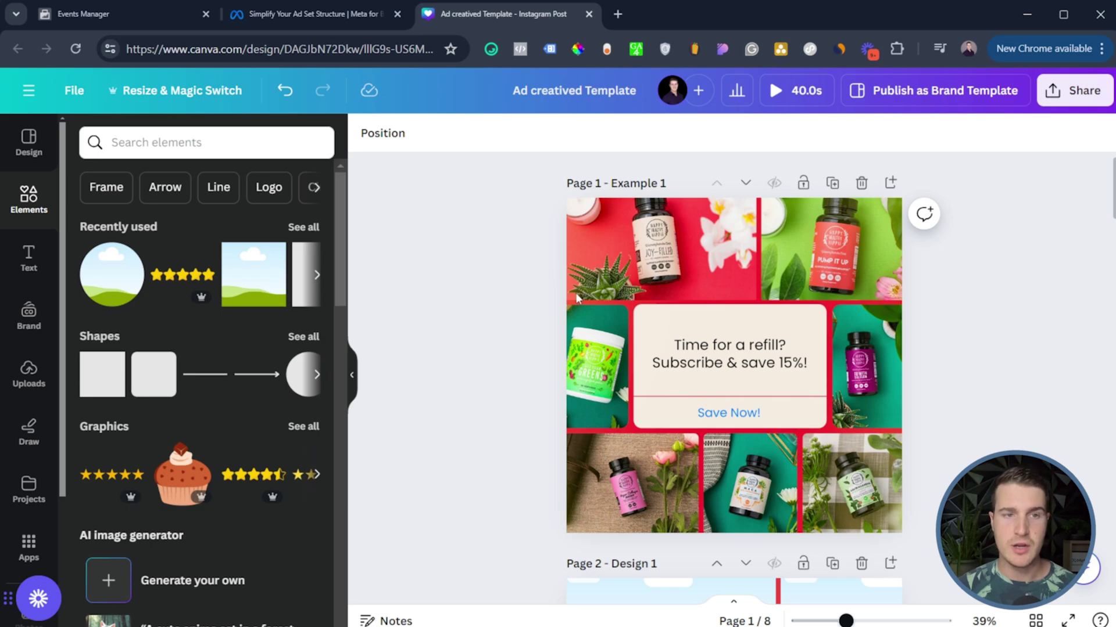
pyautogui.scroll(-7, 599, 381)
pyautogui.scroll(-6, 581, 381)
pyautogui.scroll(8, 923, 342)
pyautogui.scroll(5, 924, 341)
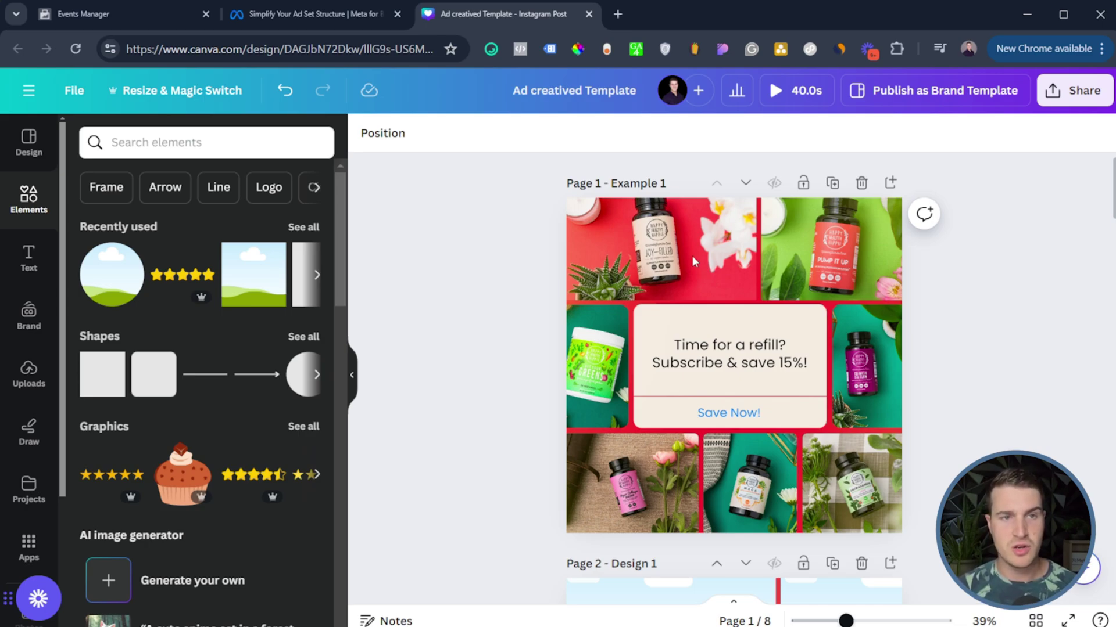
pyautogui.scroll(-3, 692, 259)
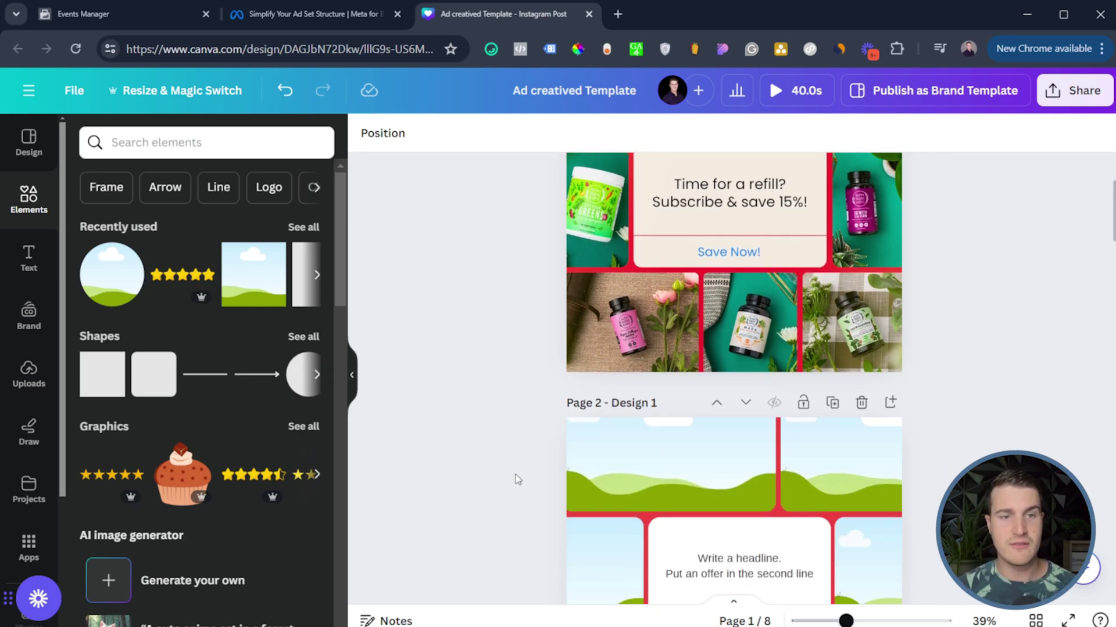
pyautogui.scroll(-2, 517, 479)
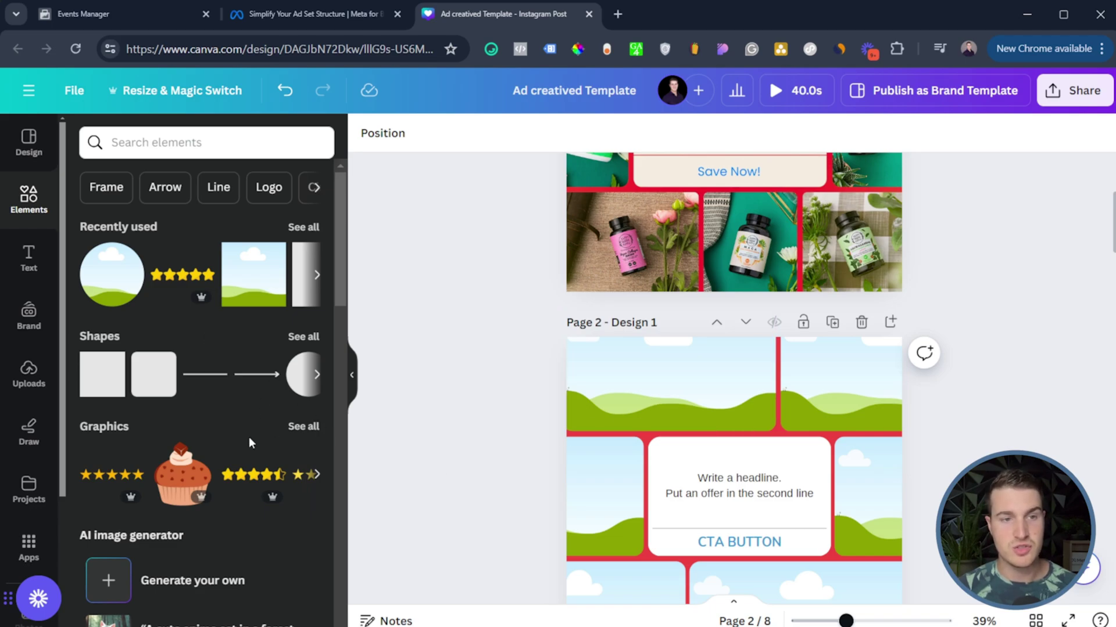
pyautogui.scroll(-3, 855, 362)
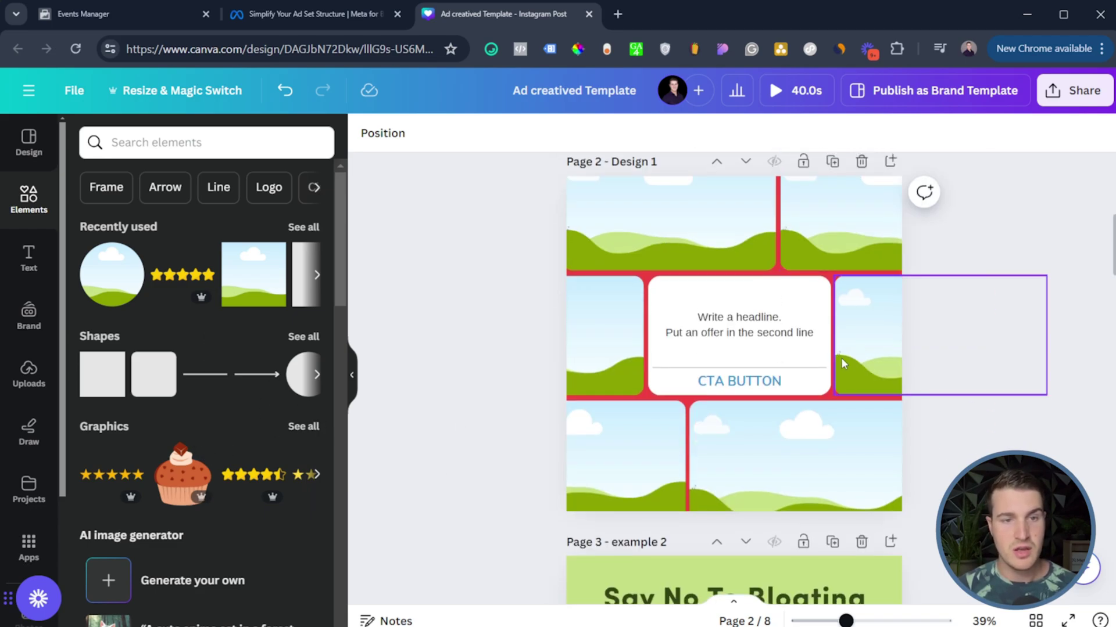
# Step: Inspect the editable headline, offer and CTA text on the Design 1 page and compare them with Example 1
pyautogui.doubleClick(724, 332)
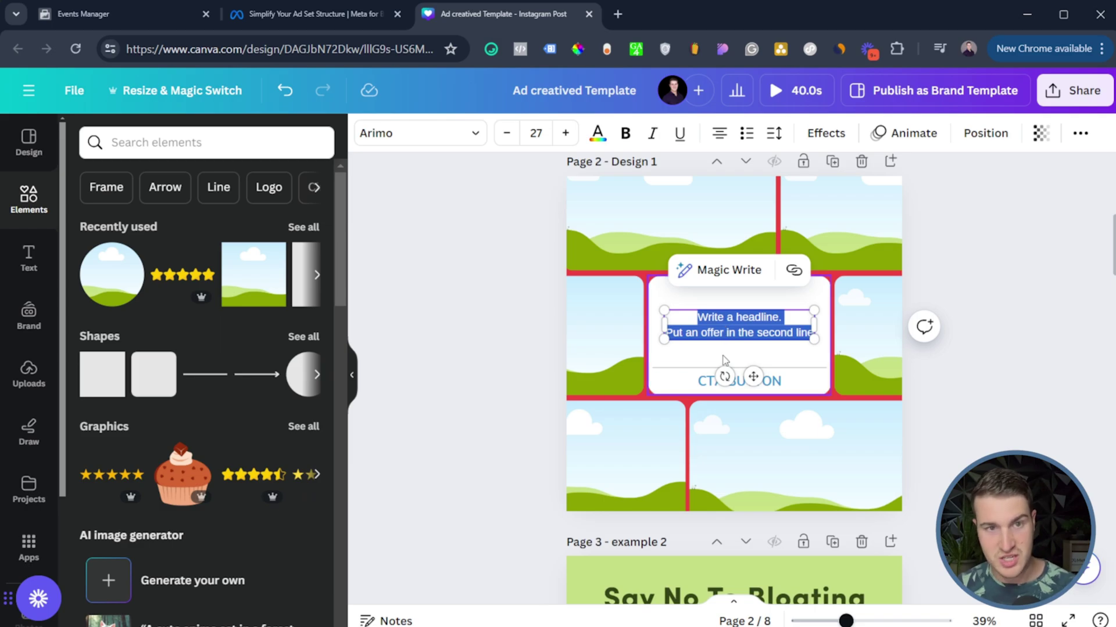
pyautogui.doubleClick(728, 375)
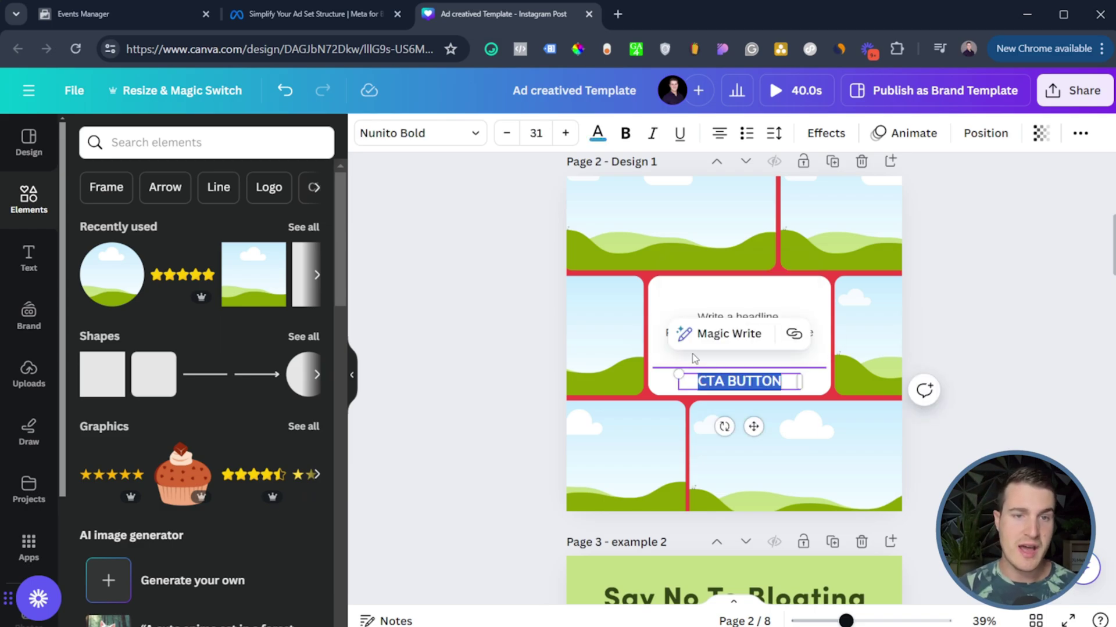
pyautogui.click(471, 312)
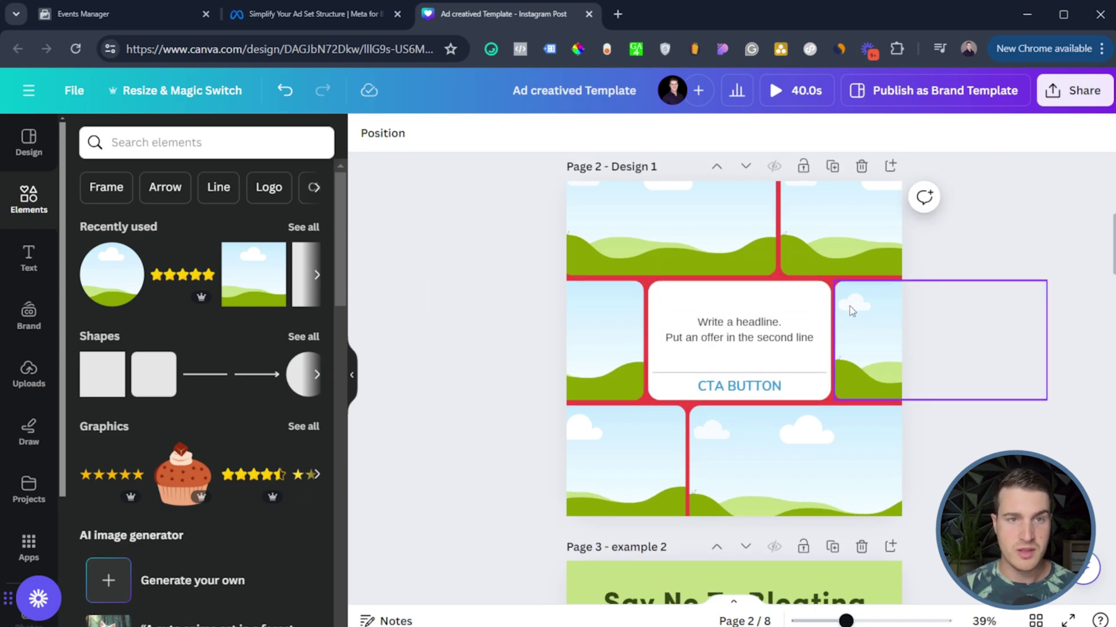
pyautogui.scroll(7, 813, 314)
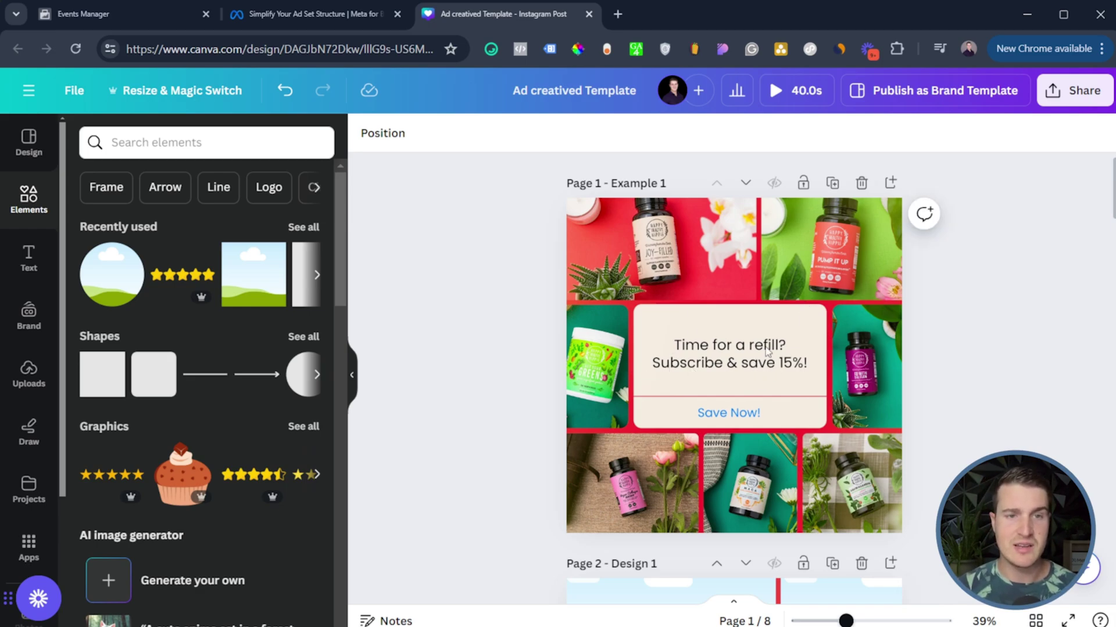
pyautogui.scroll(-4, 757, 331)
pyautogui.scroll(-1, 756, 327)
pyautogui.scroll(-2, 731, 326)
pyautogui.scroll(2, 730, 326)
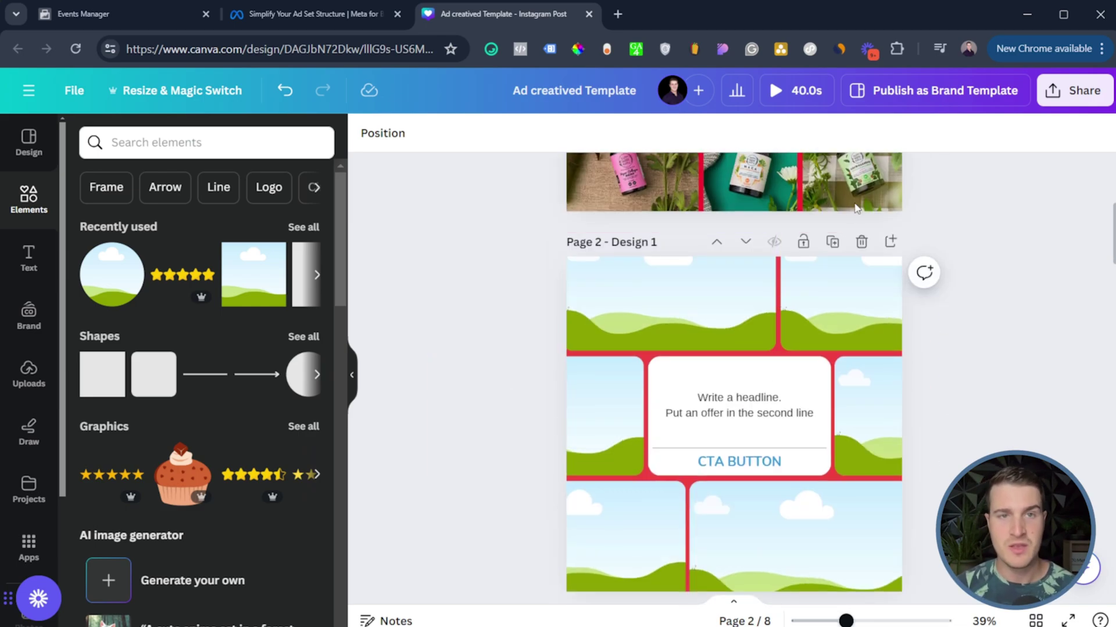
# Step: Set the download to PNG with only the current page, Page 2, selected, and dismiss the options without downloading
pyautogui.click(1074, 92)
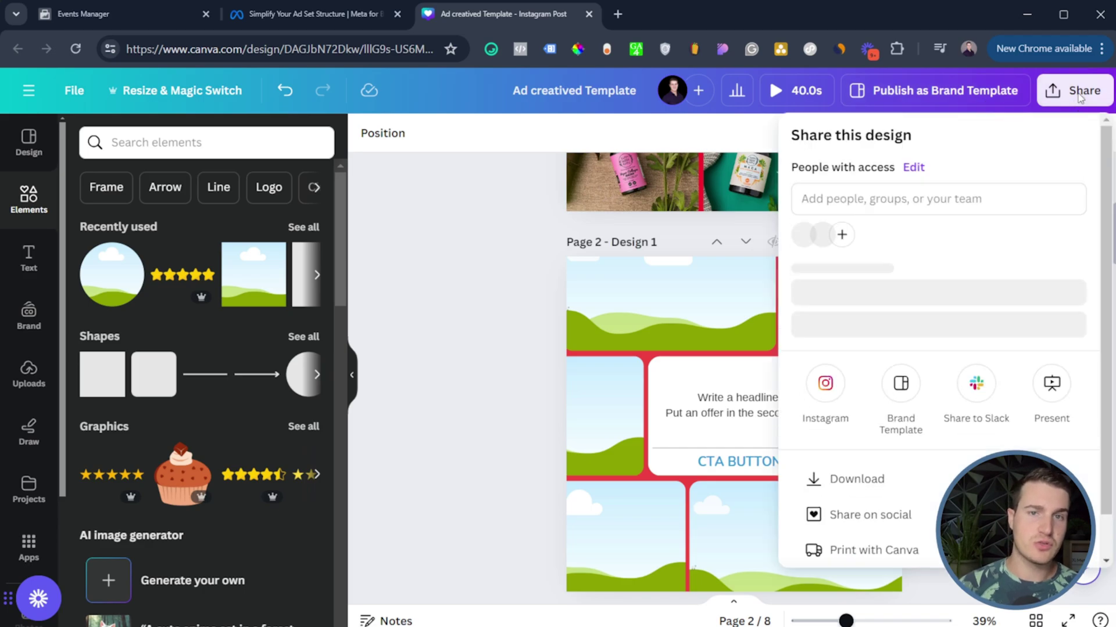
pyautogui.click(922, 497)
pyautogui.click(835, 209)
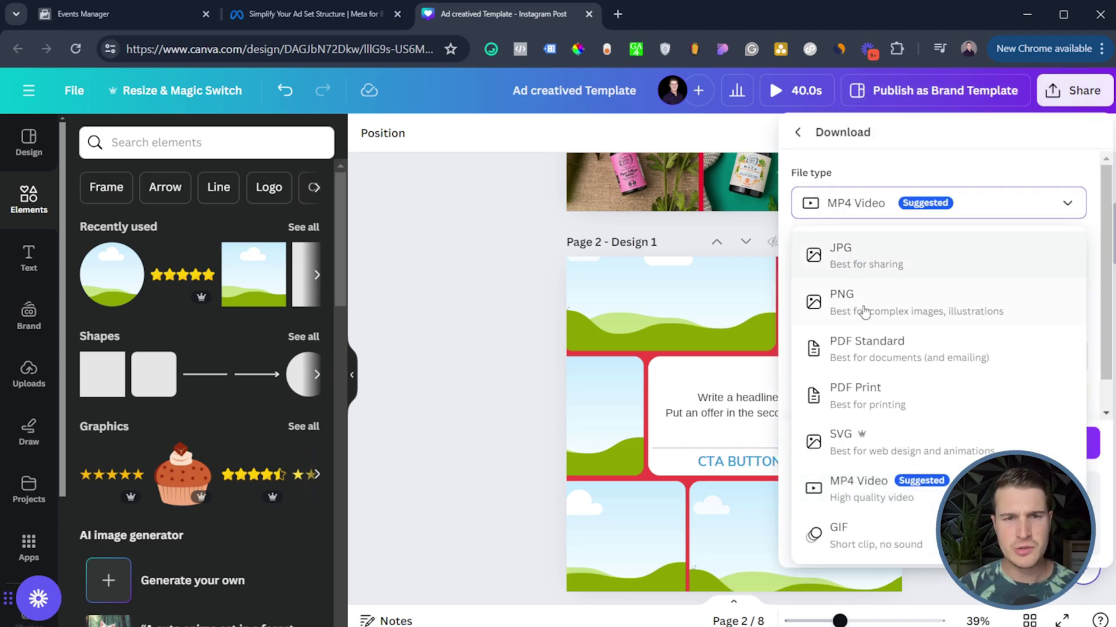
pyautogui.click(838, 293)
pyautogui.click(845, 393)
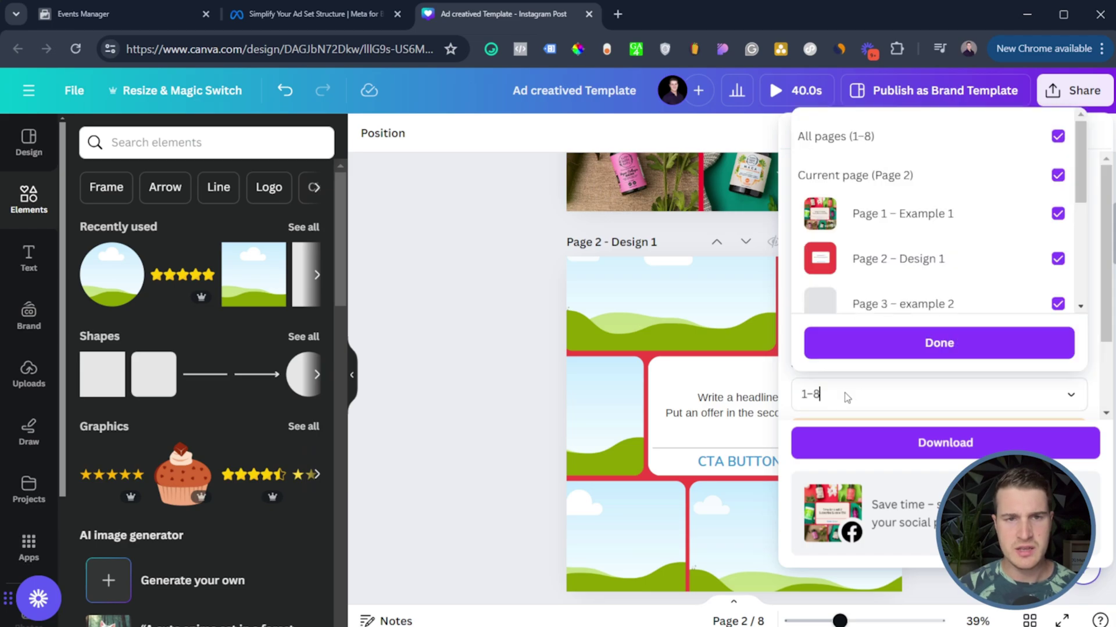
pyautogui.click(882, 246)
pyautogui.click(866, 140)
pyautogui.click(870, 177)
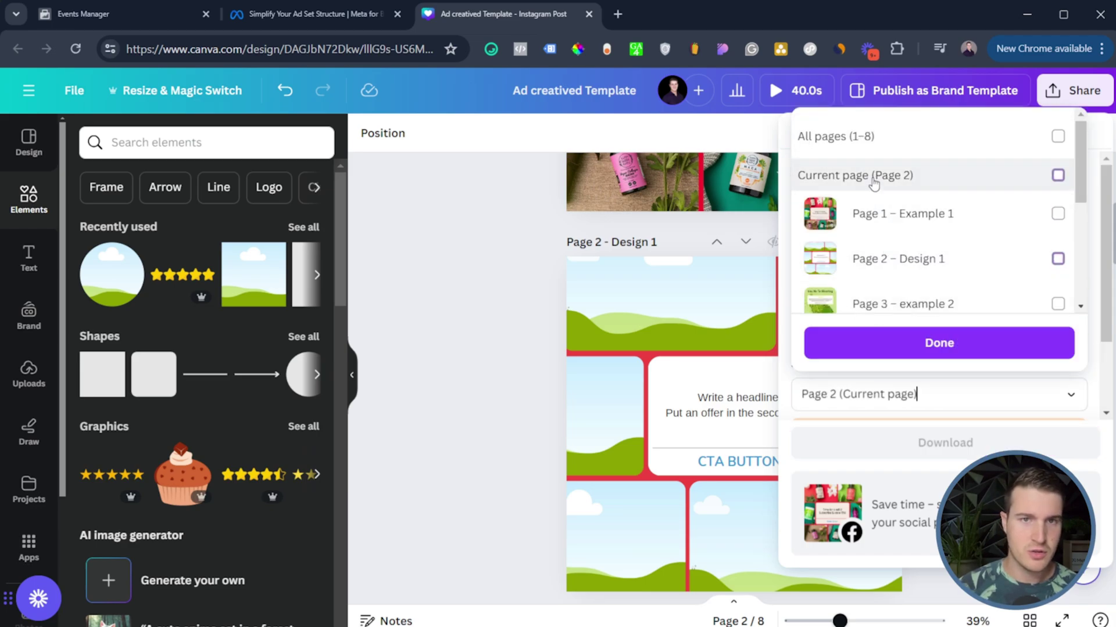
pyautogui.click(932, 348)
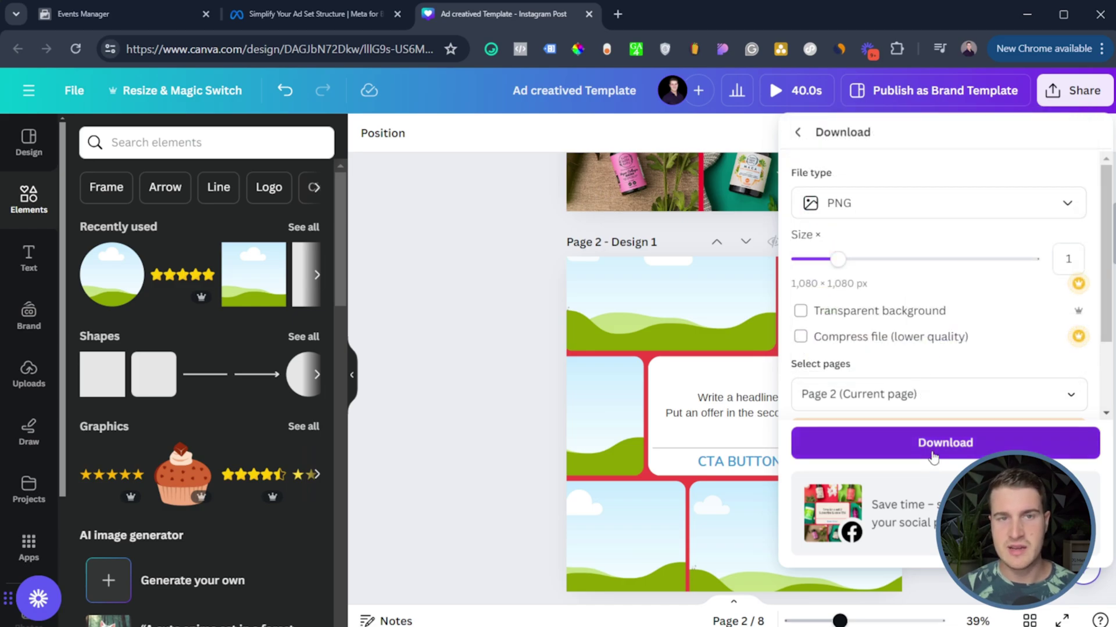
pyautogui.click(470, 397)
# Step: Inspect the editable review text on the Design 2 page and compare it with the example 2 page
pyautogui.scroll(-2, 686, 288)
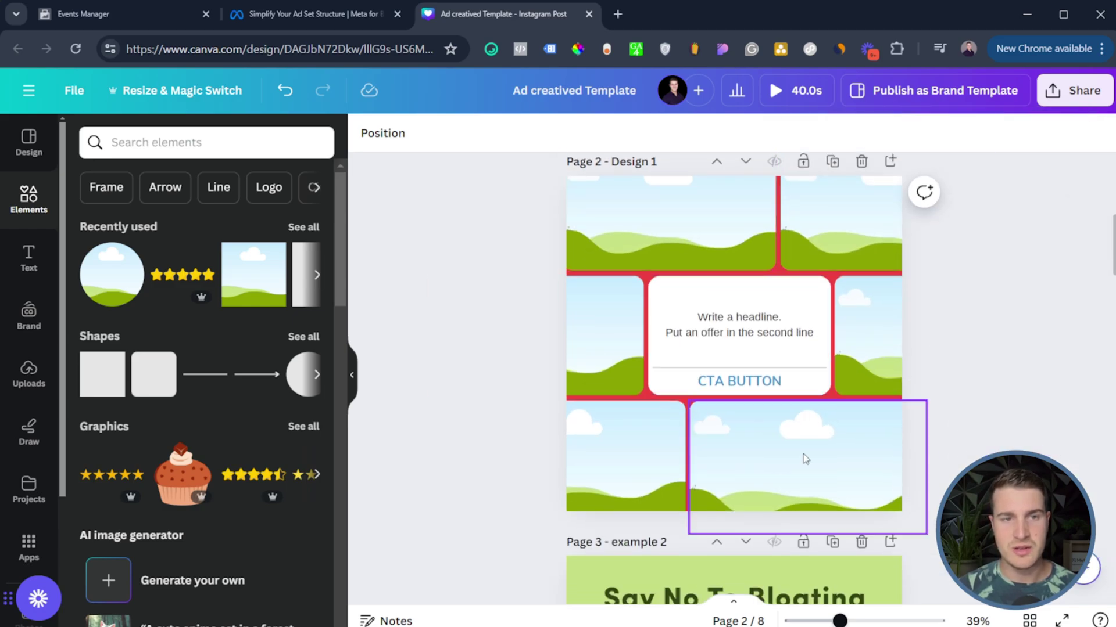
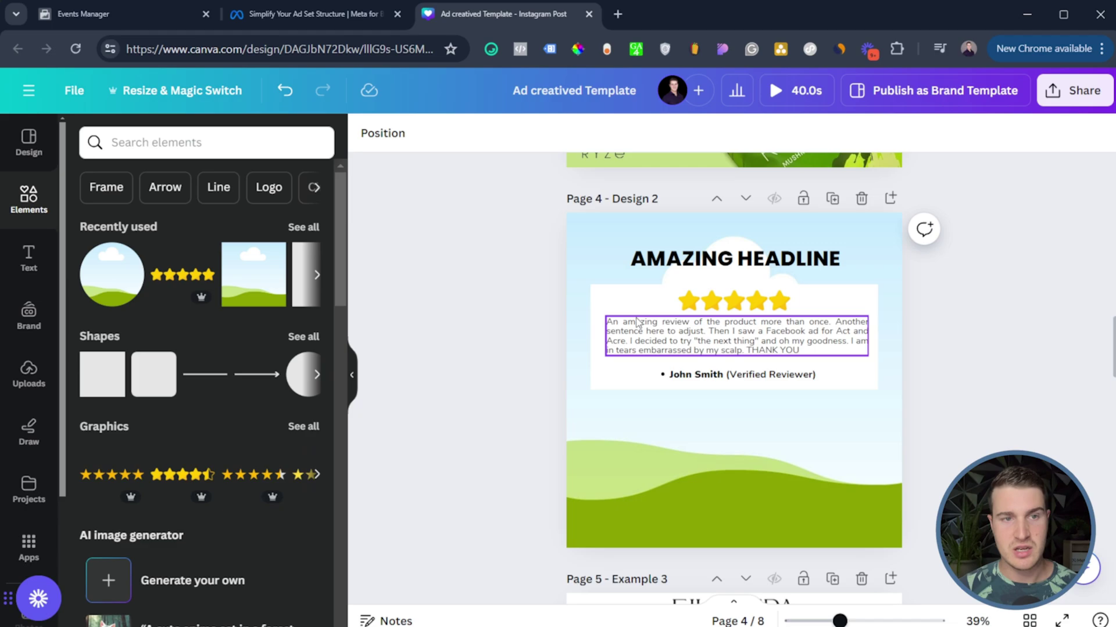
pyautogui.click(673, 343)
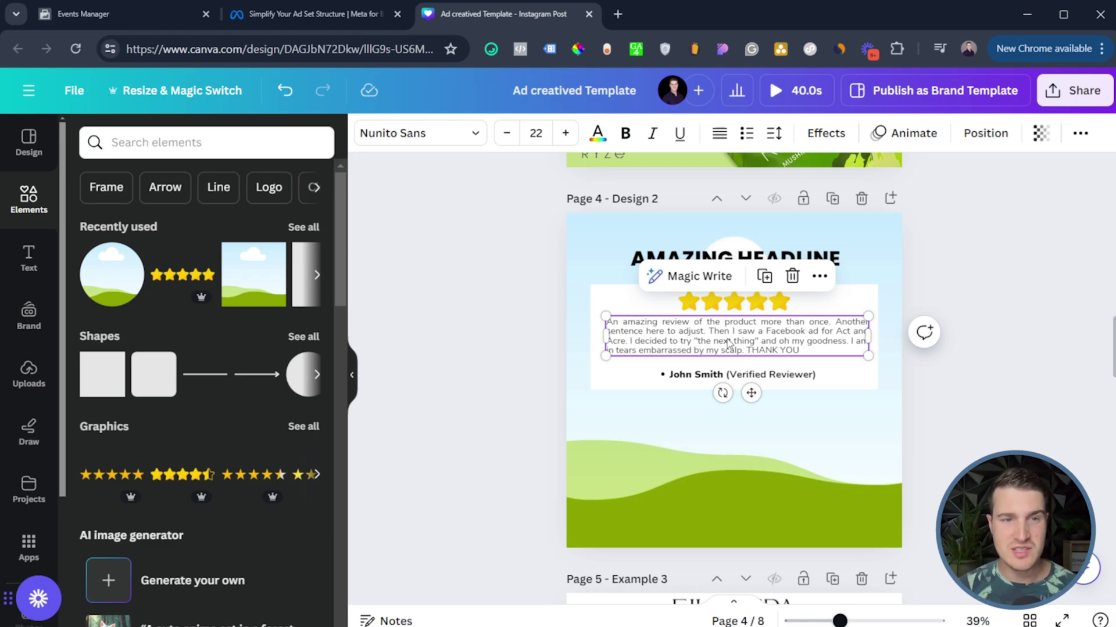
pyautogui.doubleClick(674, 341)
pyautogui.click(510, 364)
pyautogui.scroll(5, 510, 357)
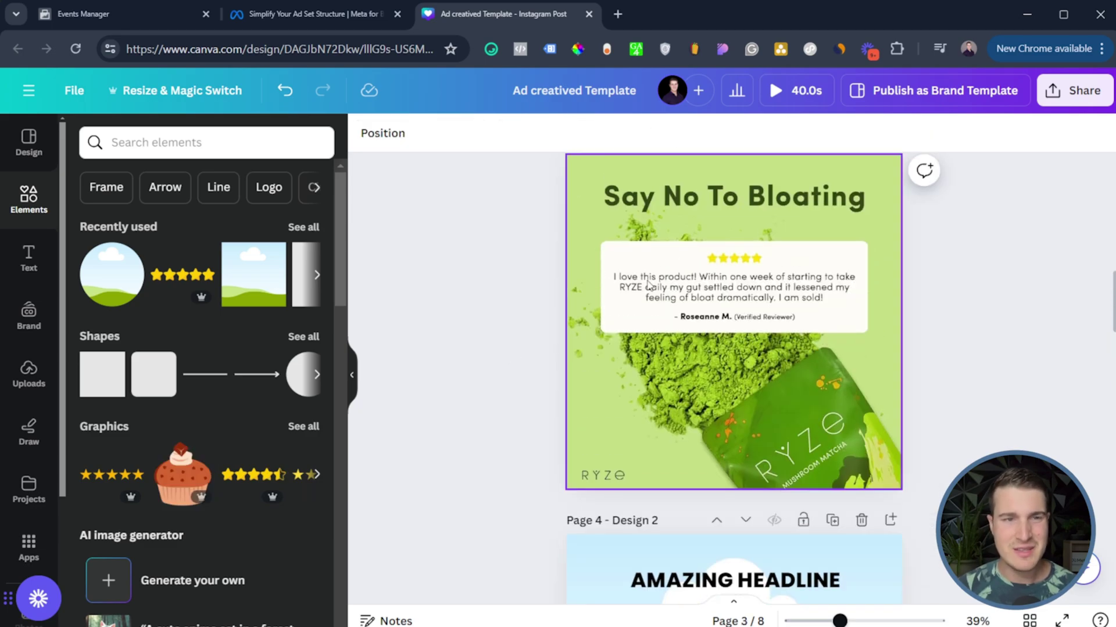
pyautogui.scroll(2, 646, 337)
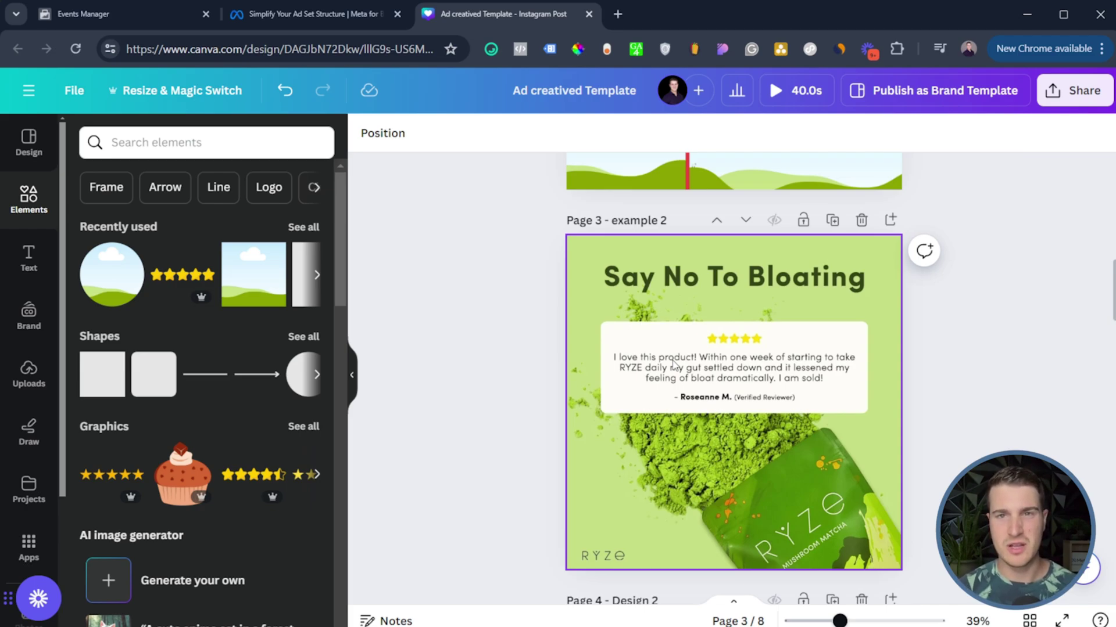
# Step: Increase the font size of the review text on the Design 2 page to 30
pyautogui.scroll(-8, 699, 376)
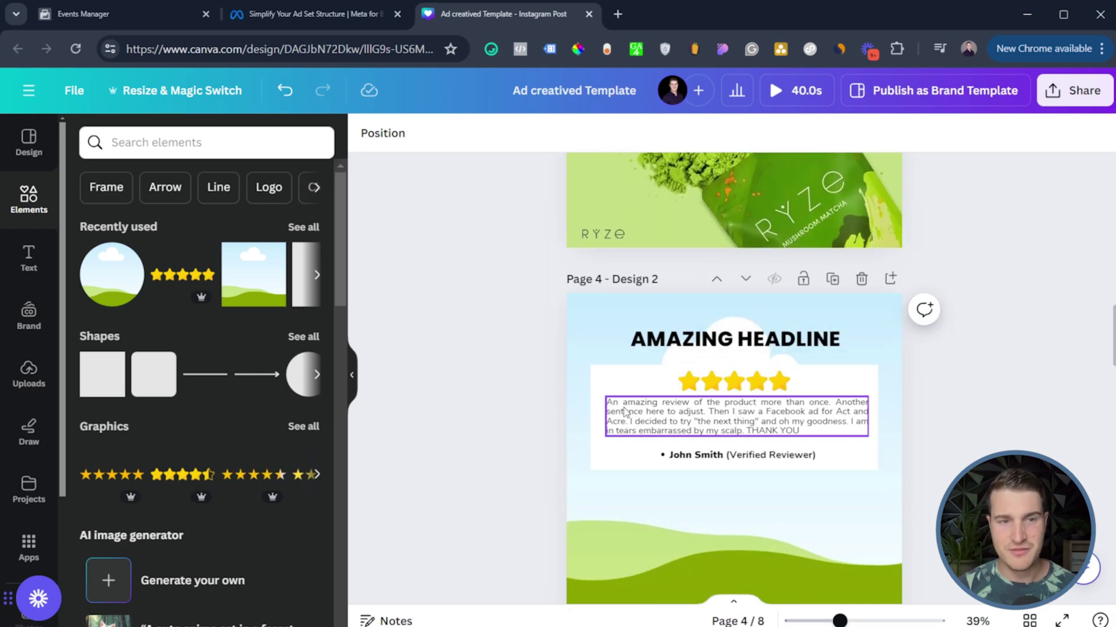
pyautogui.click(636, 416)
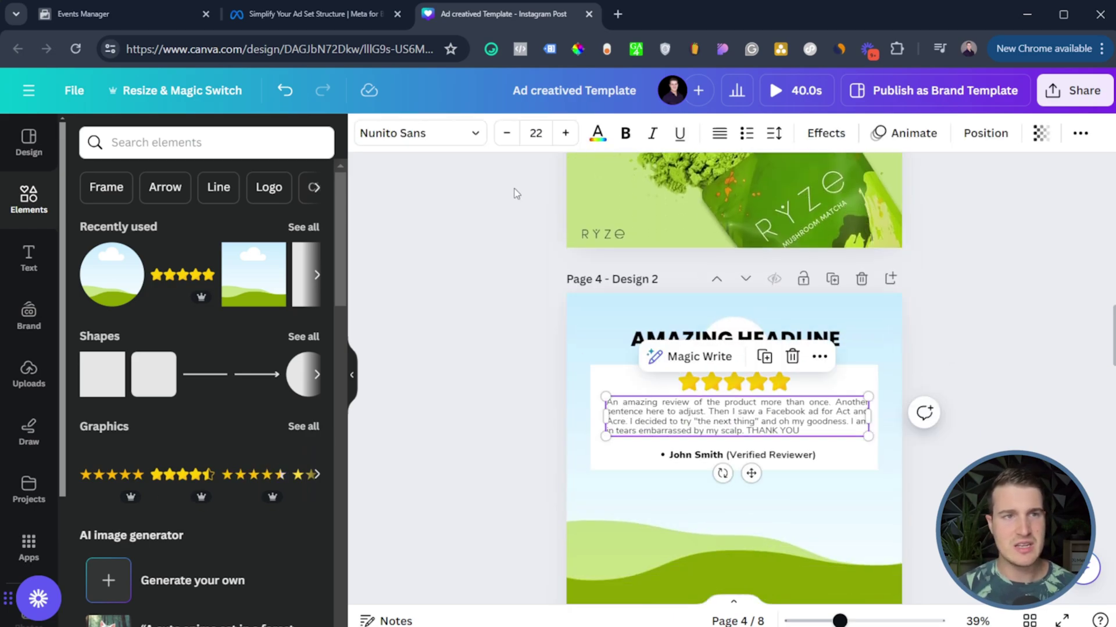
pyautogui.click(565, 133)
pyautogui.click(565, 133)
pyautogui.click(565, 133)
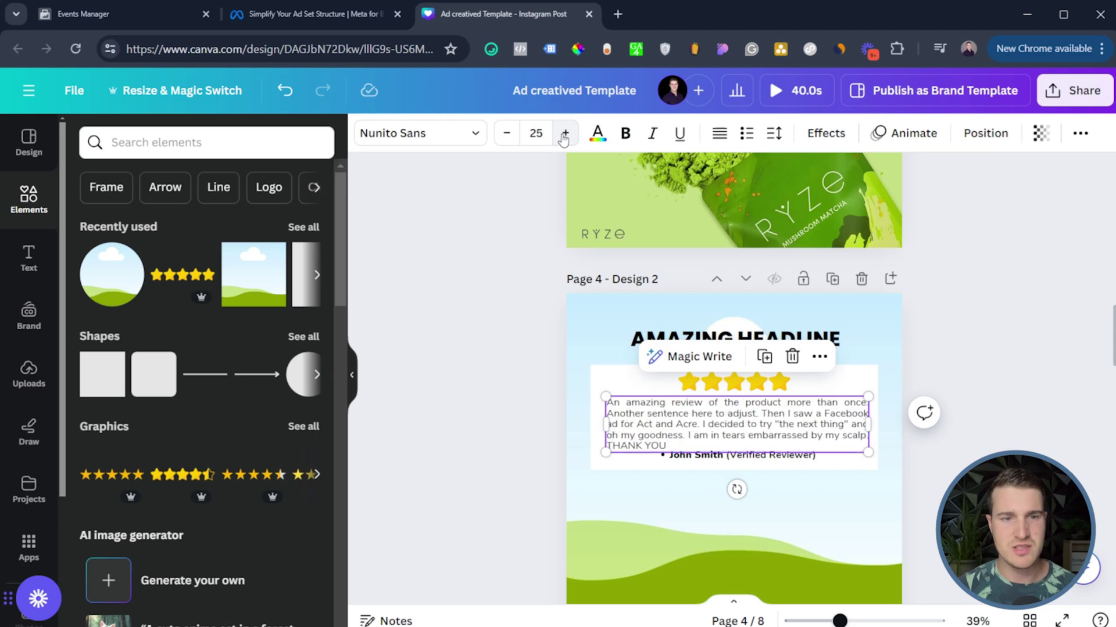
pyautogui.click(565, 133)
pyautogui.click(565, 133)
pyautogui.click(565, 133)
pyautogui.click(565, 133)
pyautogui.click(565, 133)
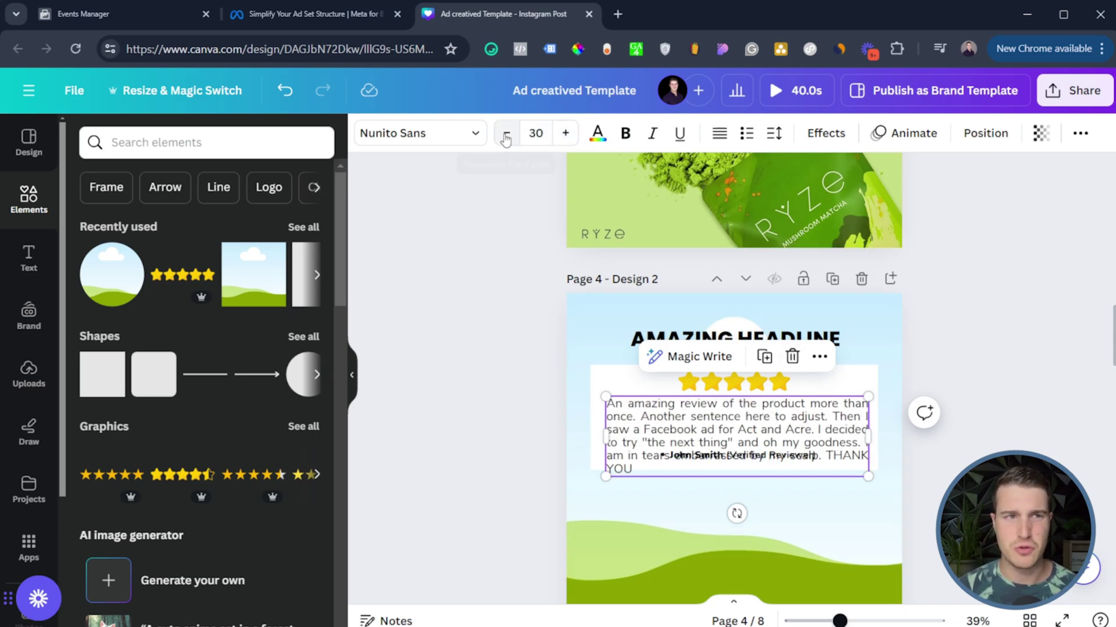
# Step: Undo all the font size changes made to the review text on the Design 2 page
pyautogui.click(277, 92)
pyautogui.click(277, 92)
pyautogui.click(277, 92)
pyautogui.click(277, 92)
pyautogui.click(277, 92)
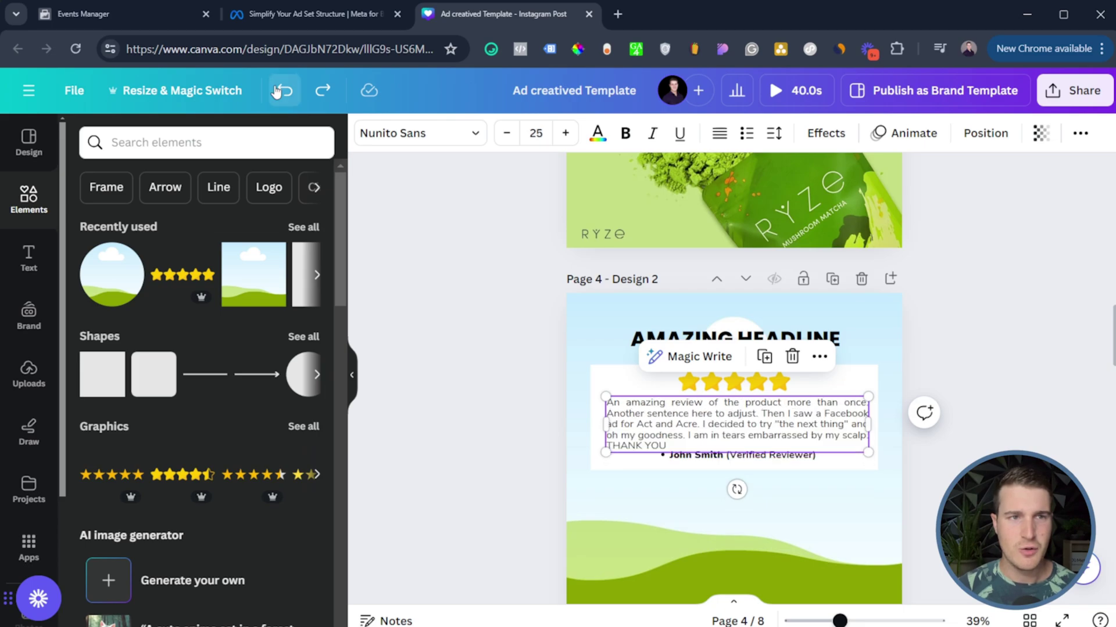
pyautogui.click(277, 92)
pyautogui.click(277, 92)
pyautogui.click(278, 92)
pyautogui.click(462, 379)
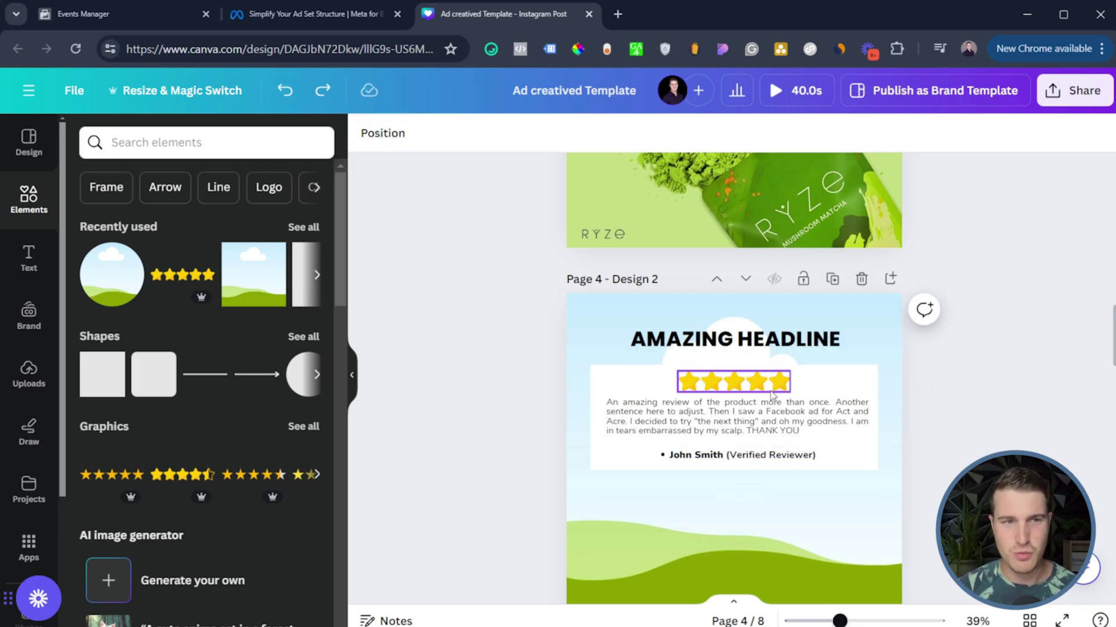
# Step: Duplicate the Design 2 page and delete the duplicate
pyautogui.scroll(-1, 773, 395)
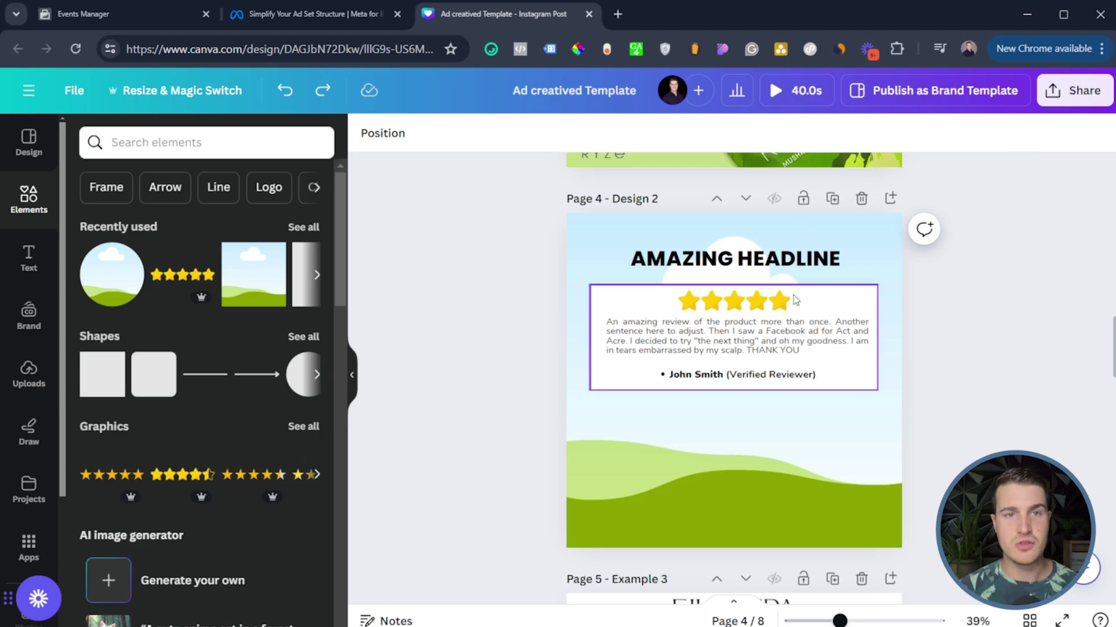
pyautogui.click(834, 199)
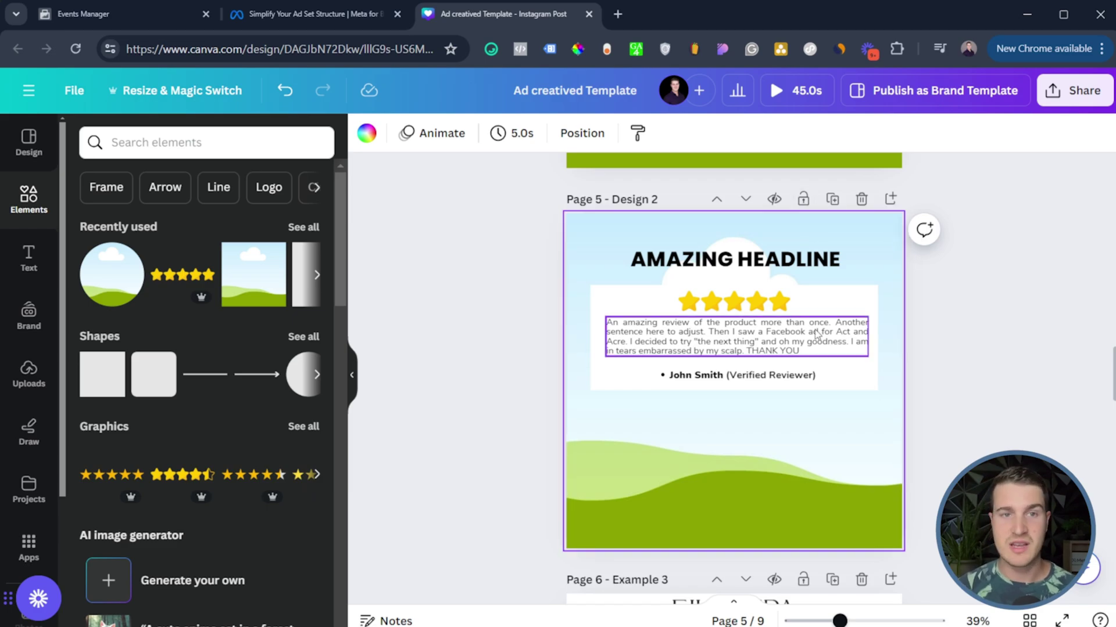
pyautogui.click(861, 199)
# Step: Compare the Example 3 comparison ad with the Design 3 template page, checking headings, product images and bullet lists
pyautogui.scroll(1, 1002, 285)
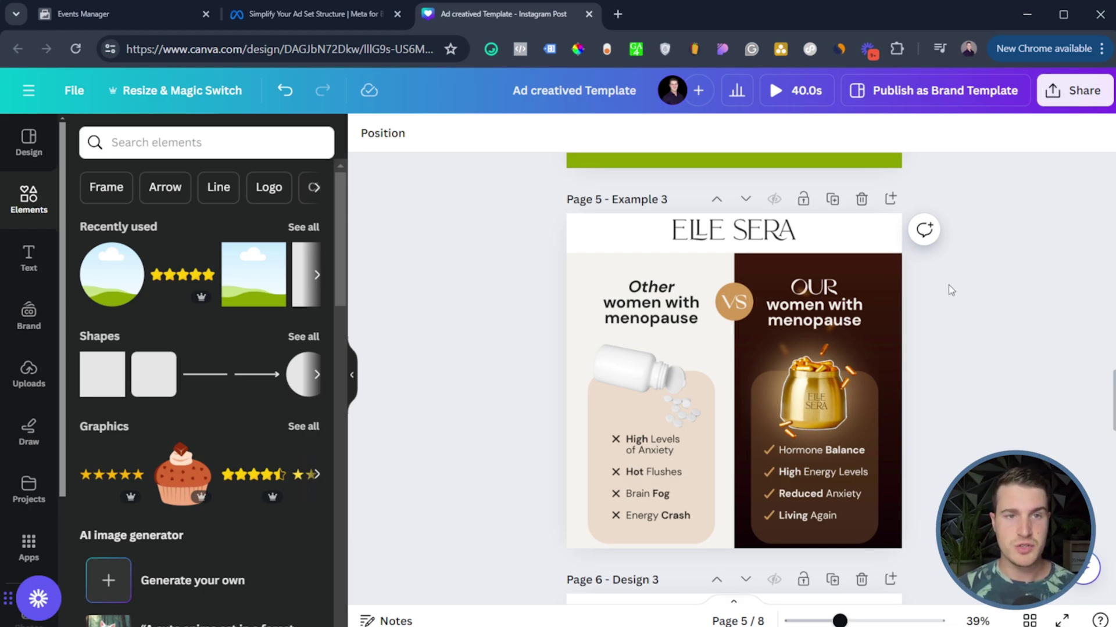
pyautogui.scroll(-4, 935, 296)
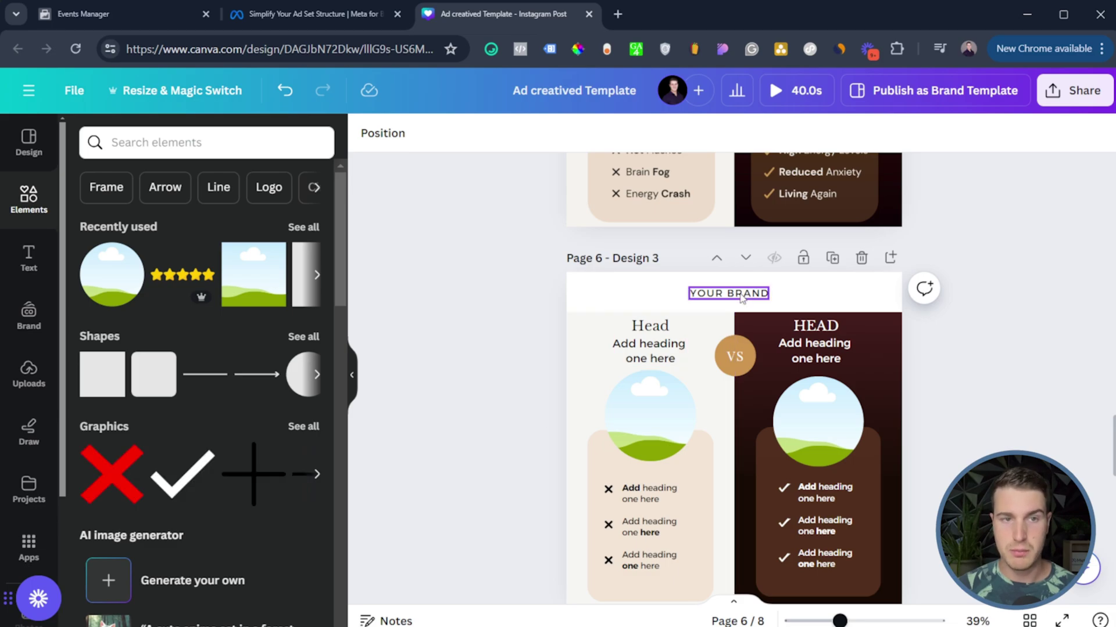
pyautogui.scroll(-1, 740, 293)
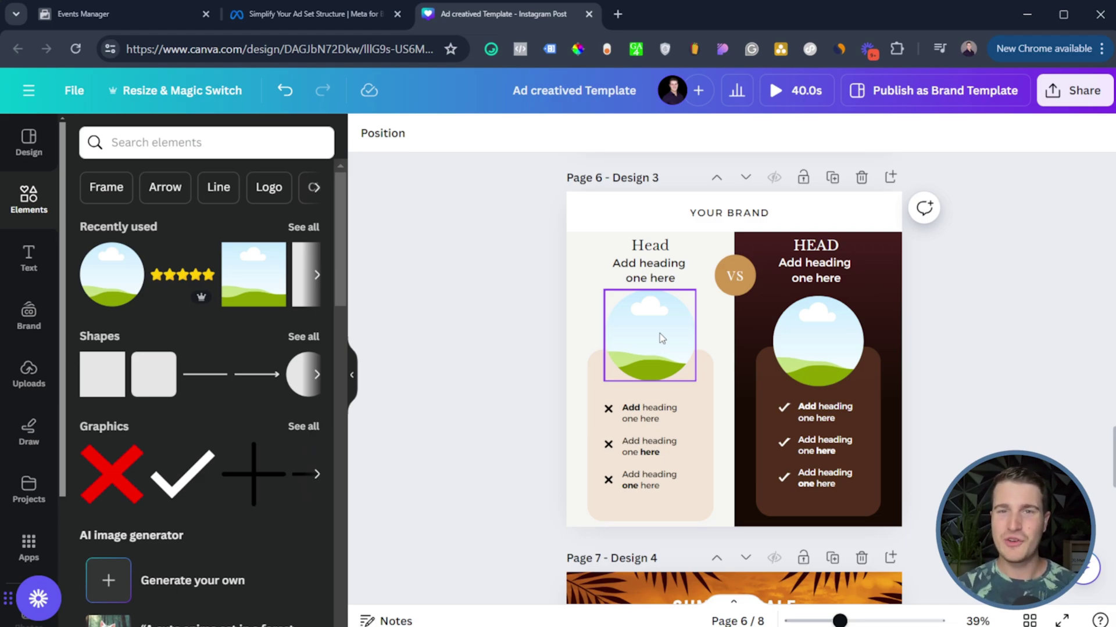
pyautogui.scroll(4, 649, 346)
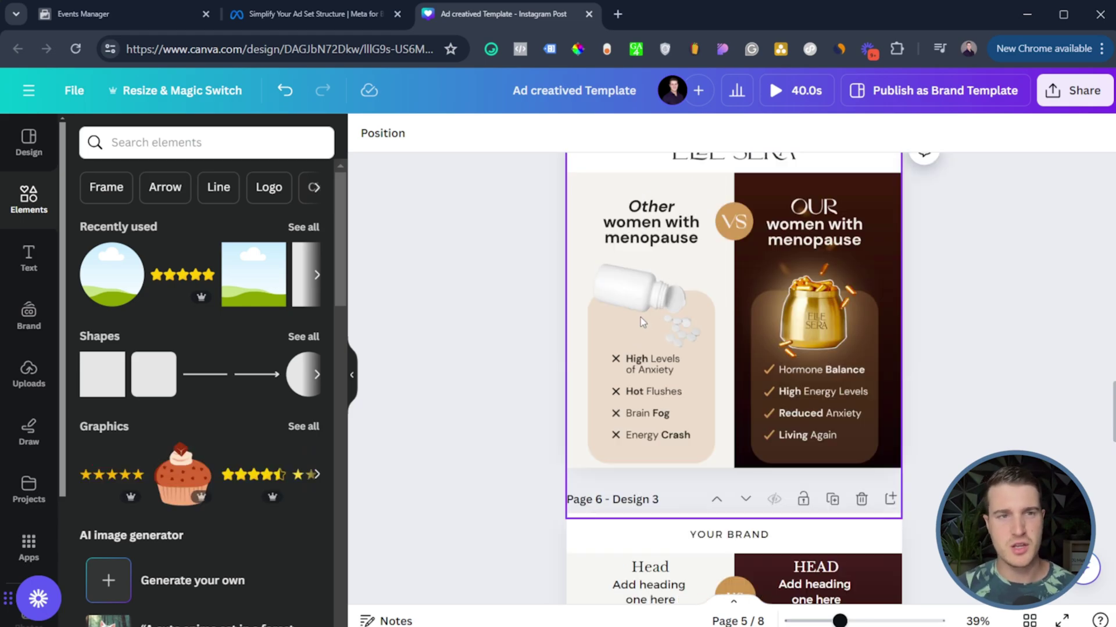
pyautogui.scroll(-1, 648, 349)
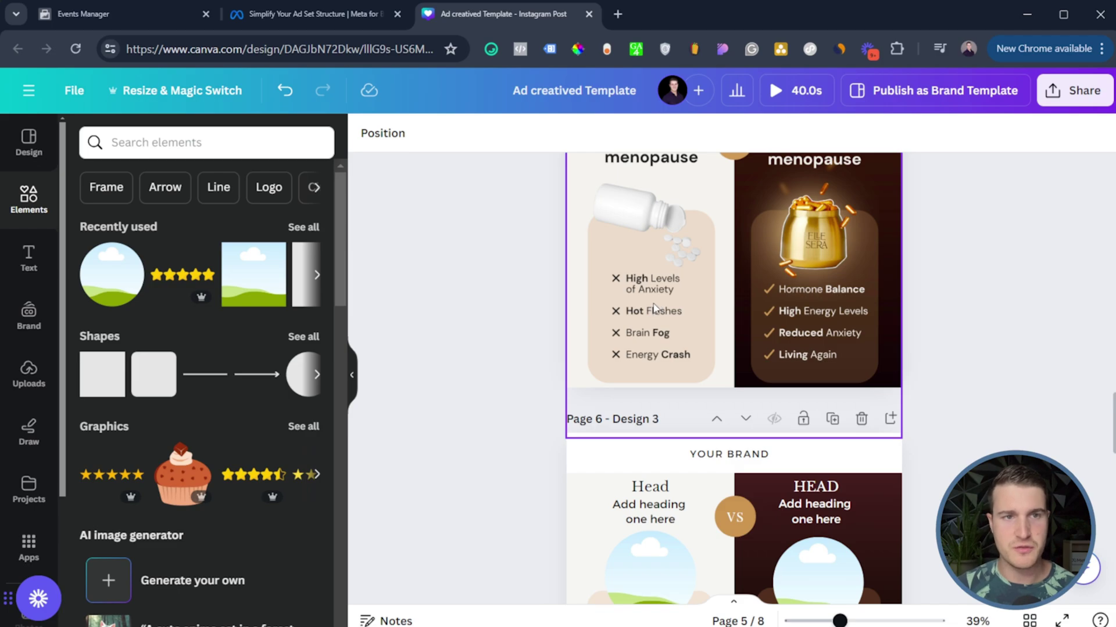
pyautogui.scroll(1, 699, 303)
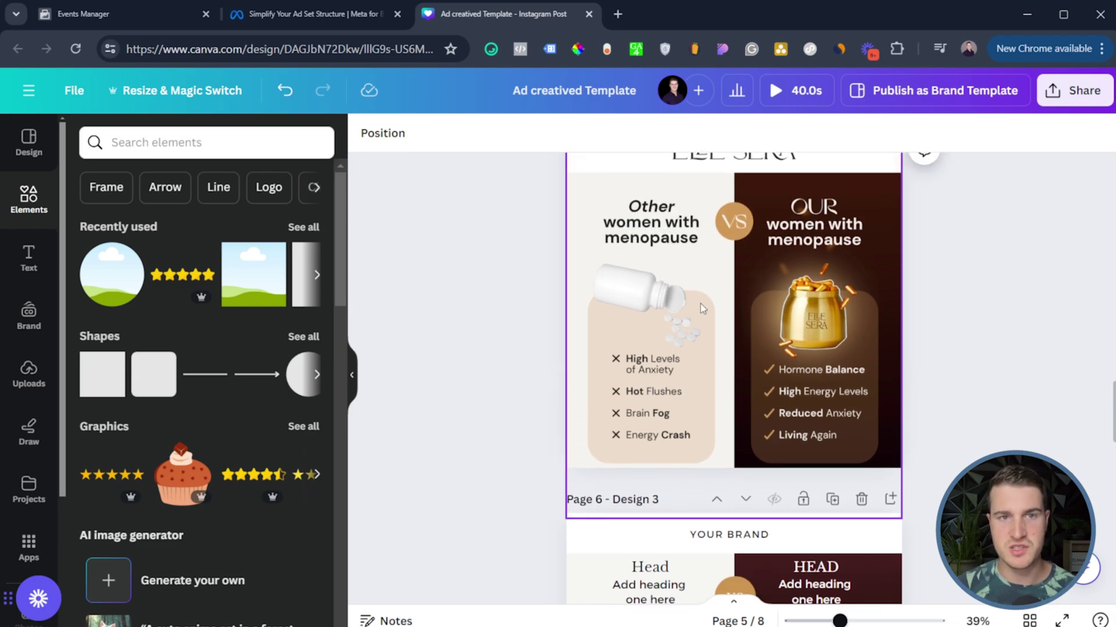
pyautogui.scroll(-2, 857, 372)
pyautogui.scroll(-2, 859, 375)
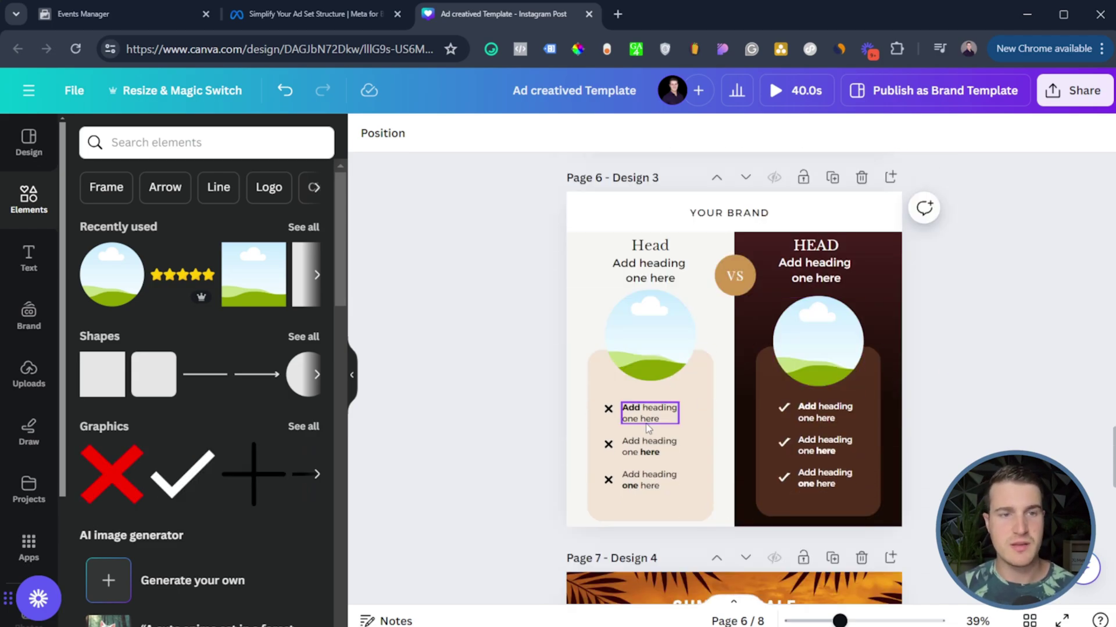
# Step: Inspect the editable image frame and the bullet texts in both columns of the Design 3 page
pyautogui.click(650, 345)
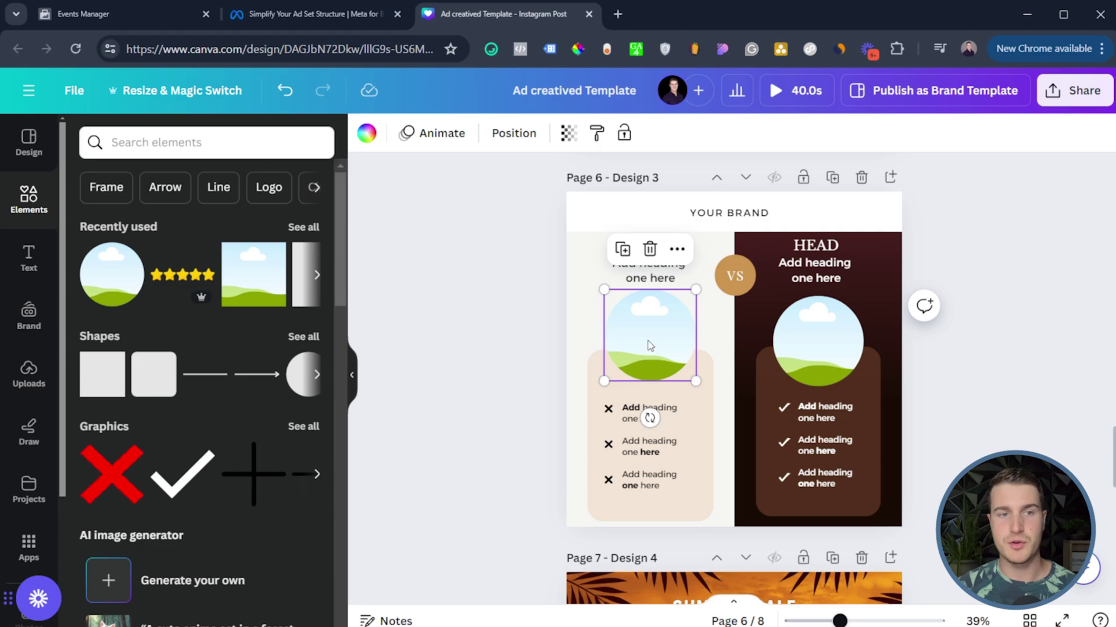
pyautogui.click(631, 448)
pyautogui.click(626, 419)
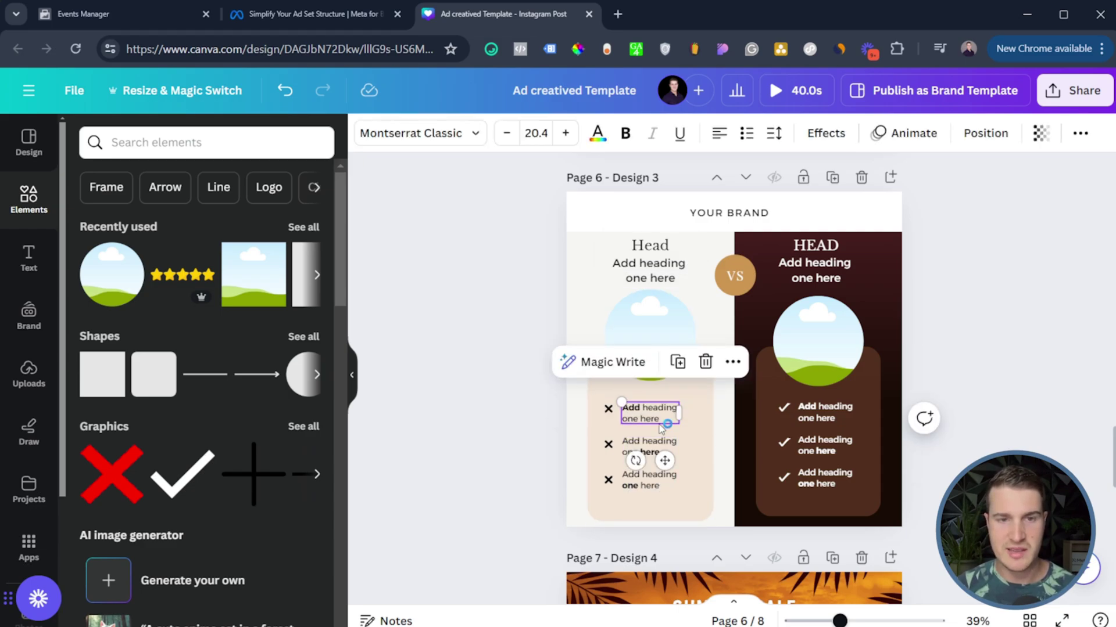
pyautogui.click(821, 414)
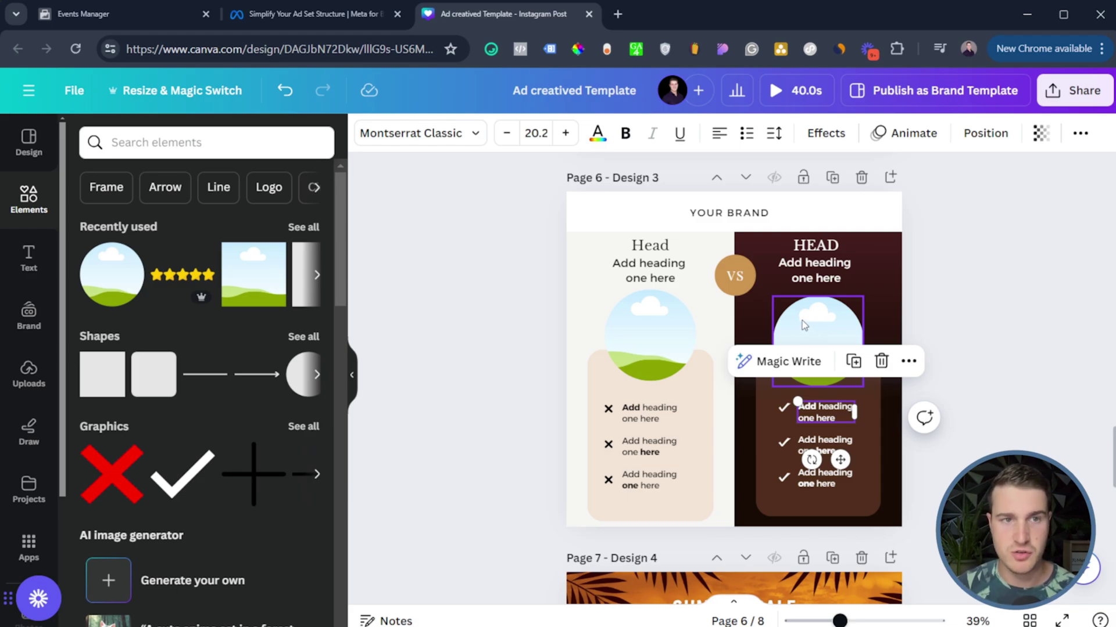
pyautogui.click(509, 333)
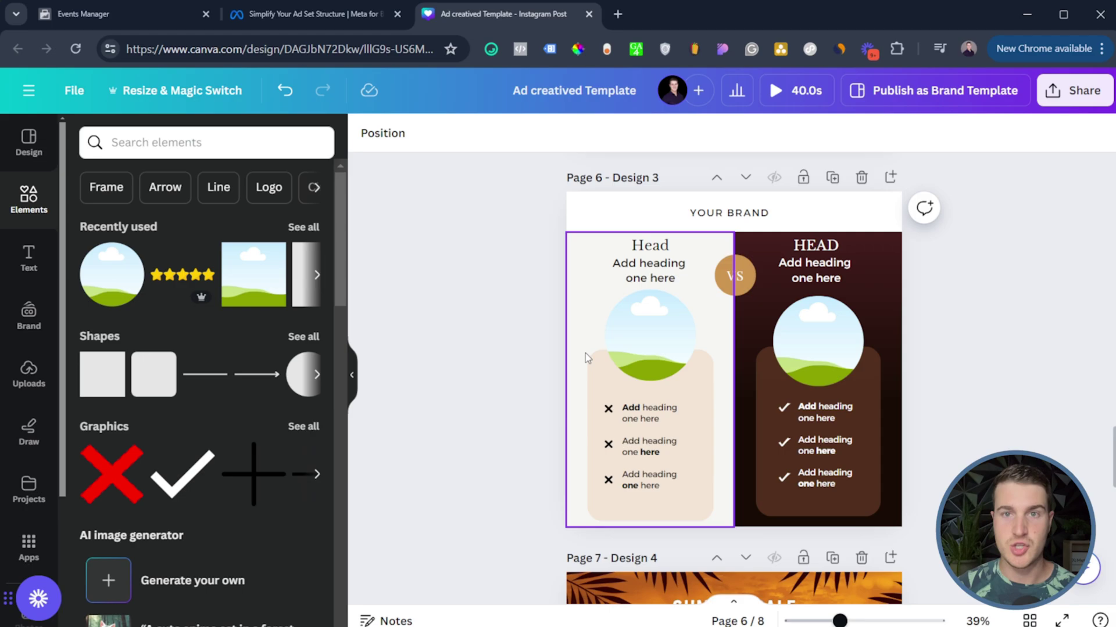
pyautogui.click(628, 358)
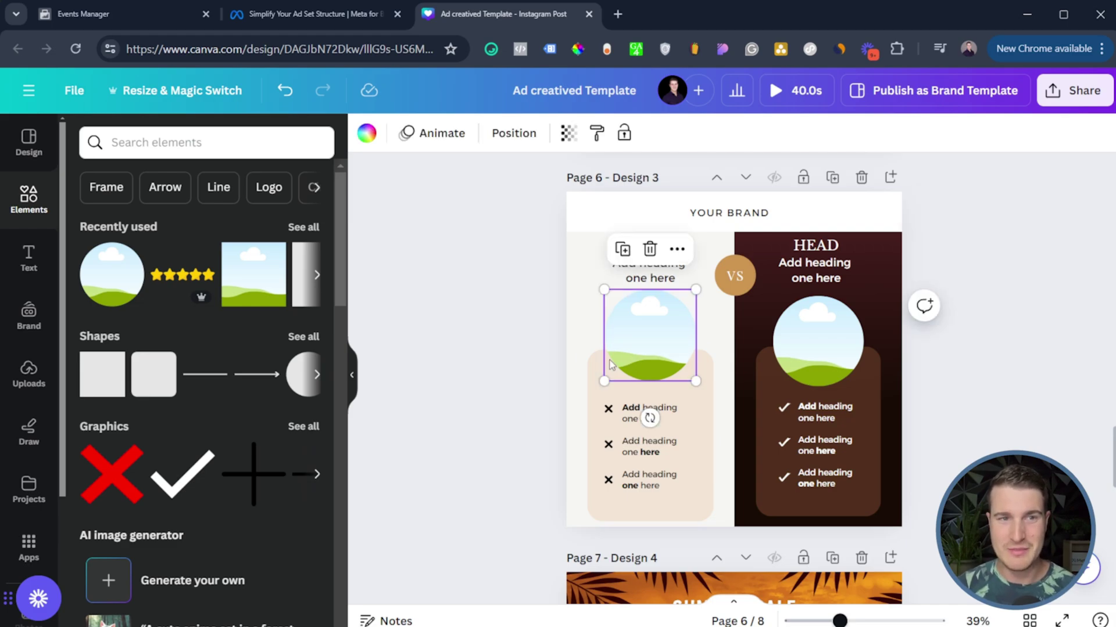
pyautogui.click(541, 337)
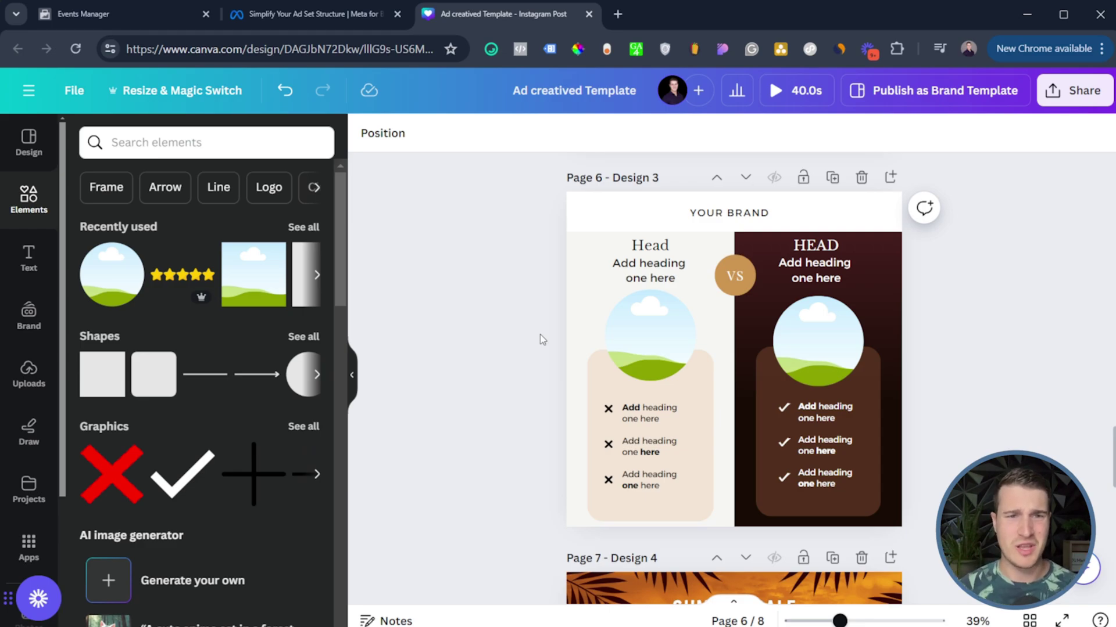
# Step: Enlarge the circular image frame in the dark column of the Design 3 page, and undo the resize
pyautogui.click(849, 356)
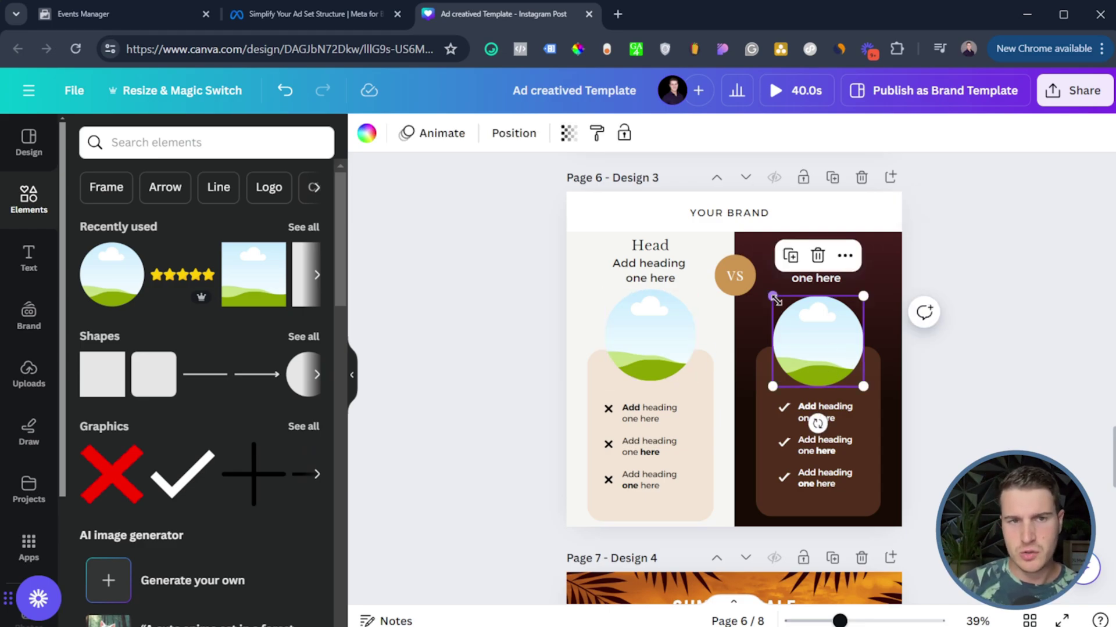
pyautogui.moveTo(773, 296); pyautogui.dragTo(732, 278)
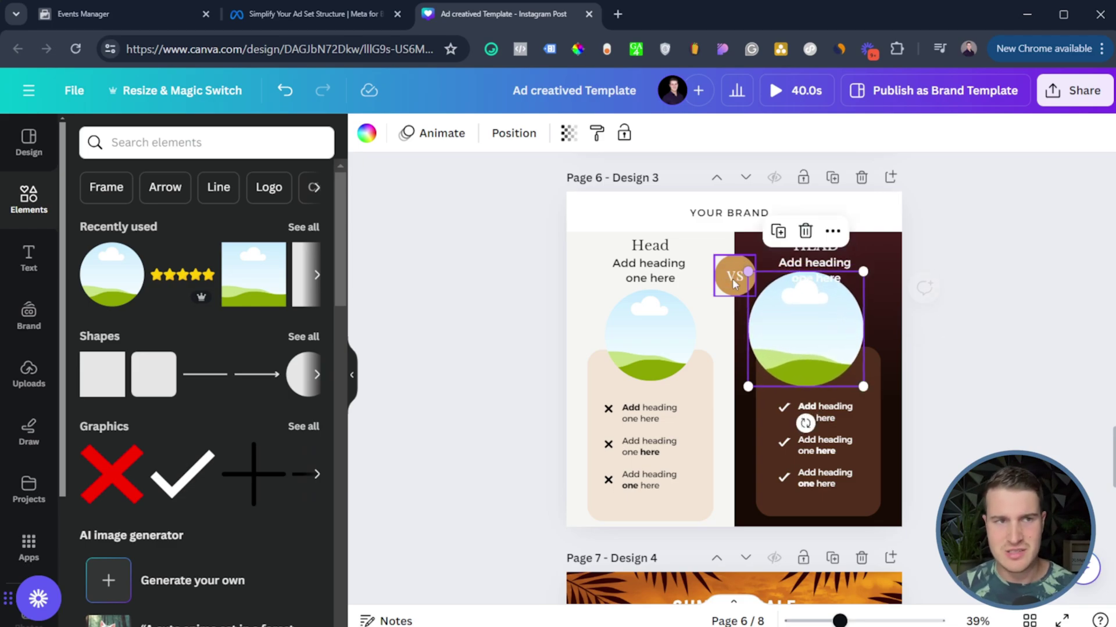
pyautogui.click(290, 93)
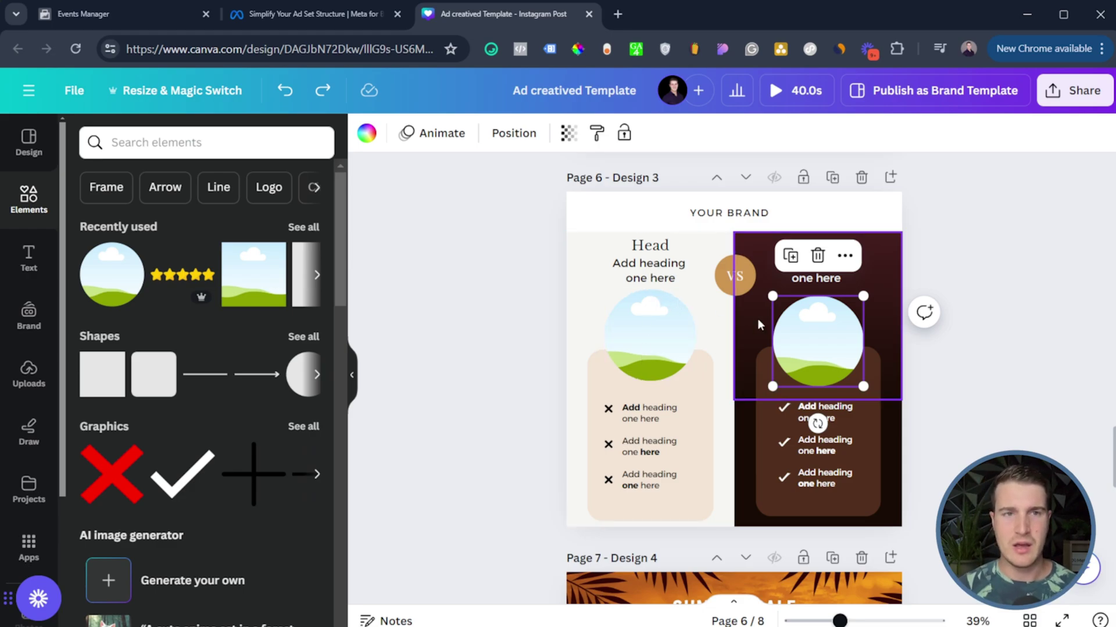
# Step: Look back over the earlier template pages up to Design 2, and go on to the Design 4 page
pyautogui.scroll(3, 657, 342)
pyautogui.scroll(-4, 662, 354)
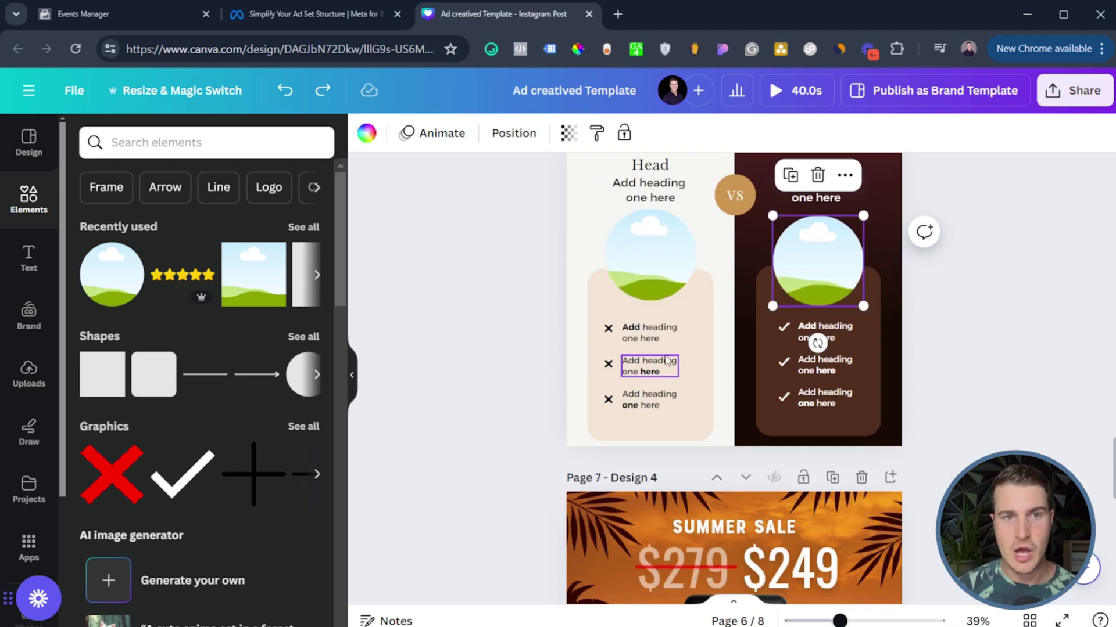
pyautogui.scroll(15, 667, 362)
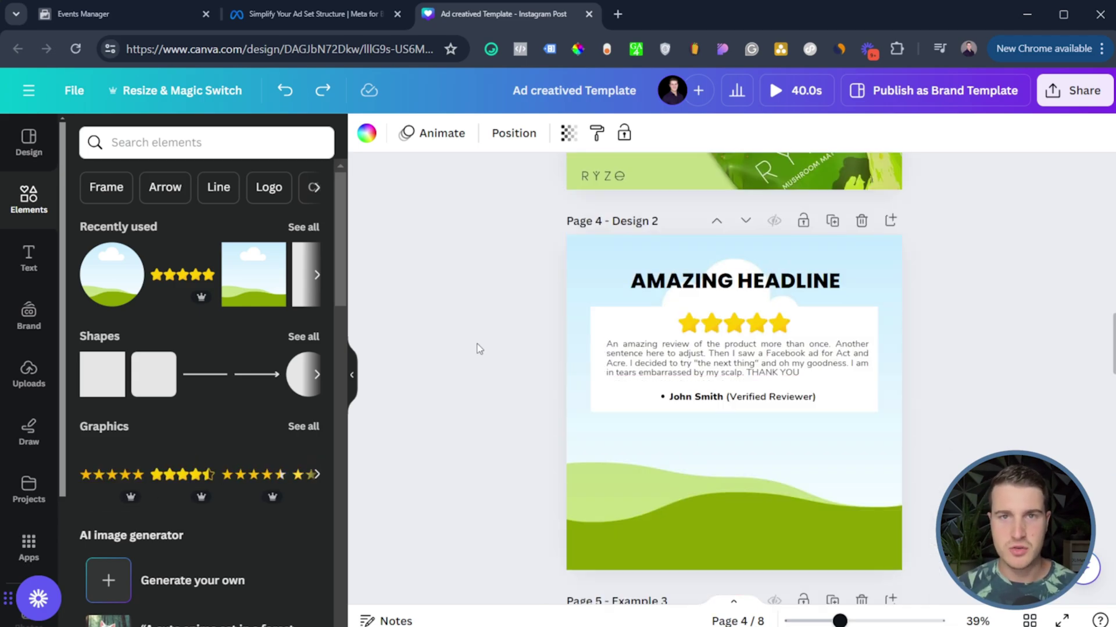
pyautogui.scroll(-15, 480, 343)
pyautogui.scroll(-5, 480, 350)
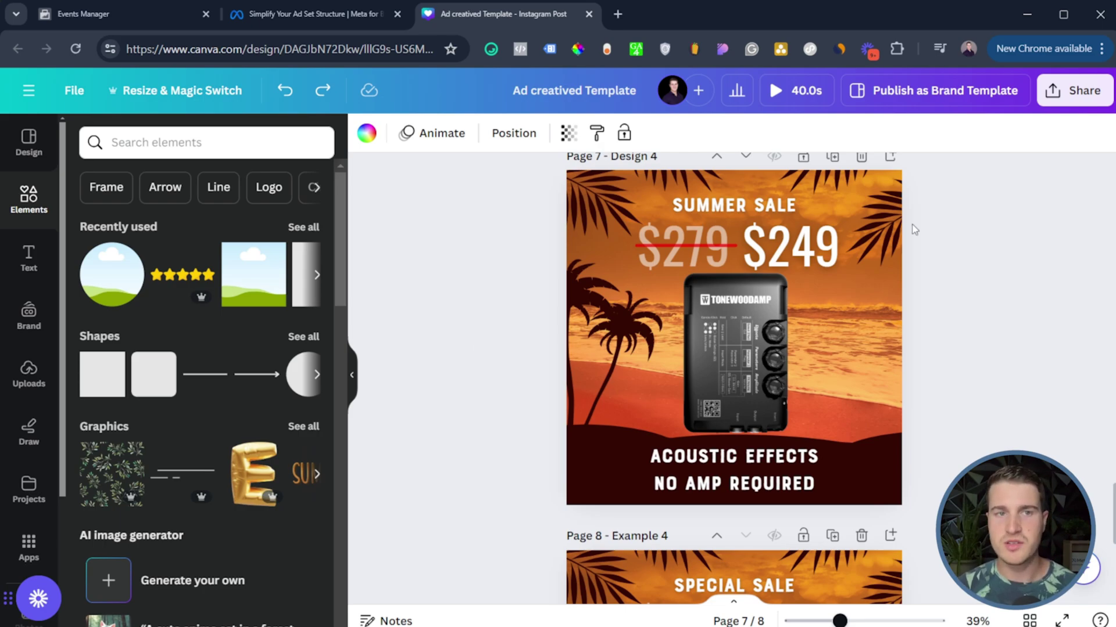
# Step: Inspect the sale headline, both prices, strikethrough line and bottom caption on the Design 4 page, and compare them with the Example 4 page
pyautogui.click(729, 212)
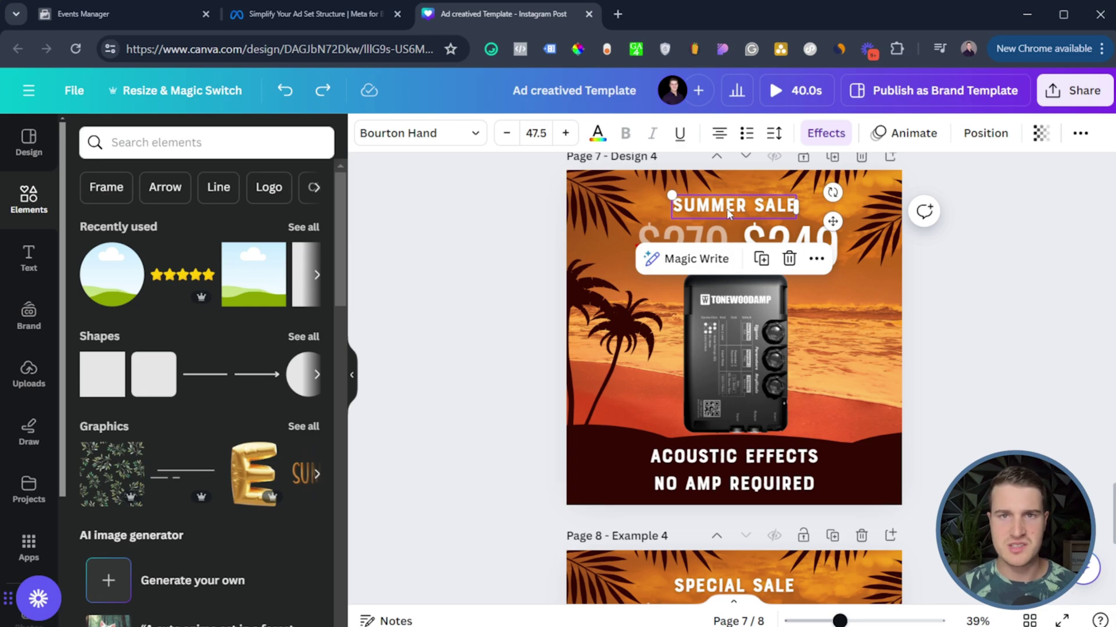
pyautogui.click(480, 266)
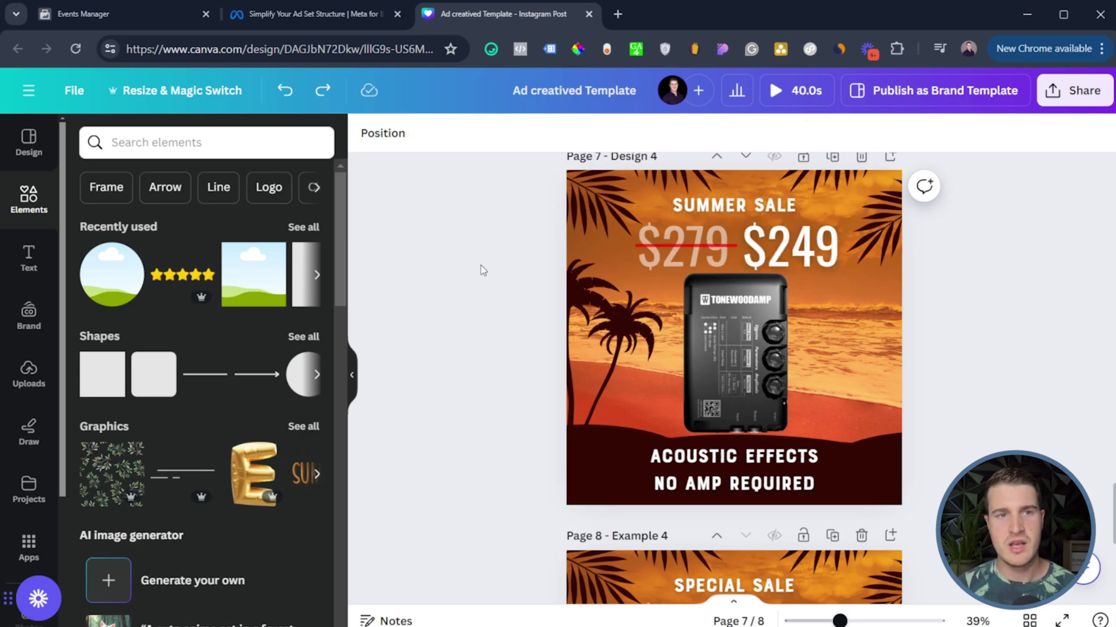
pyautogui.click(678, 260)
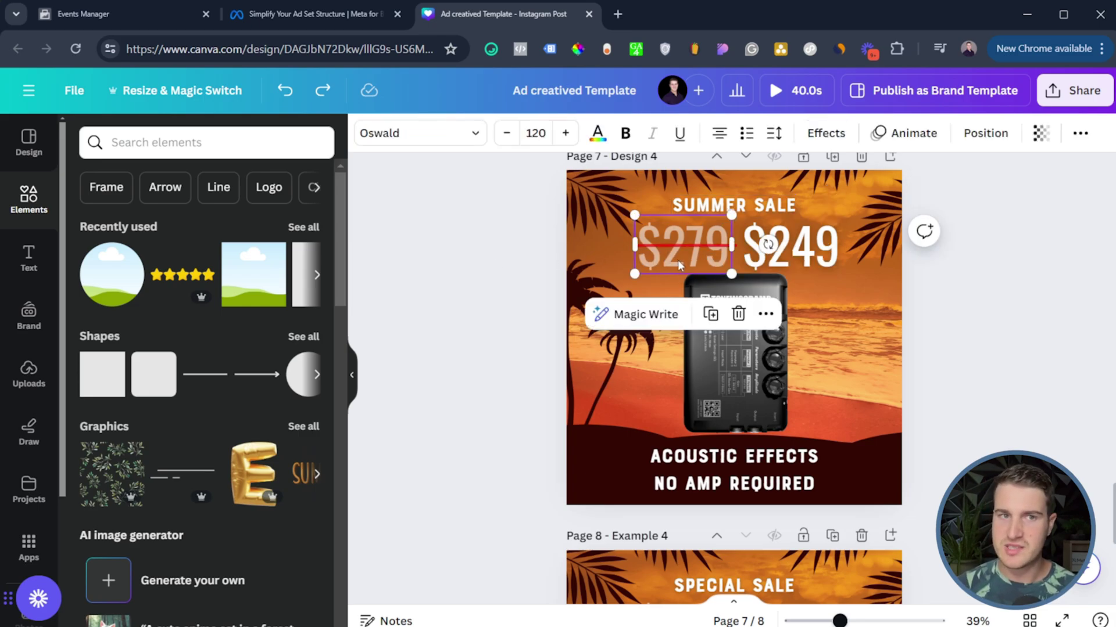
pyautogui.click(656, 246)
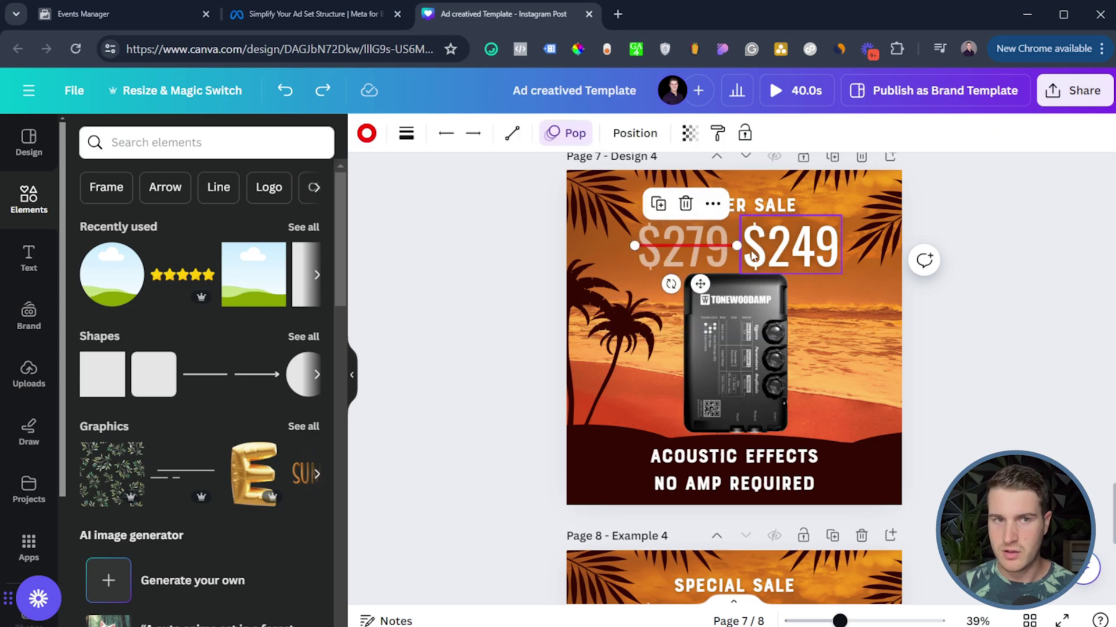
pyautogui.click(805, 244)
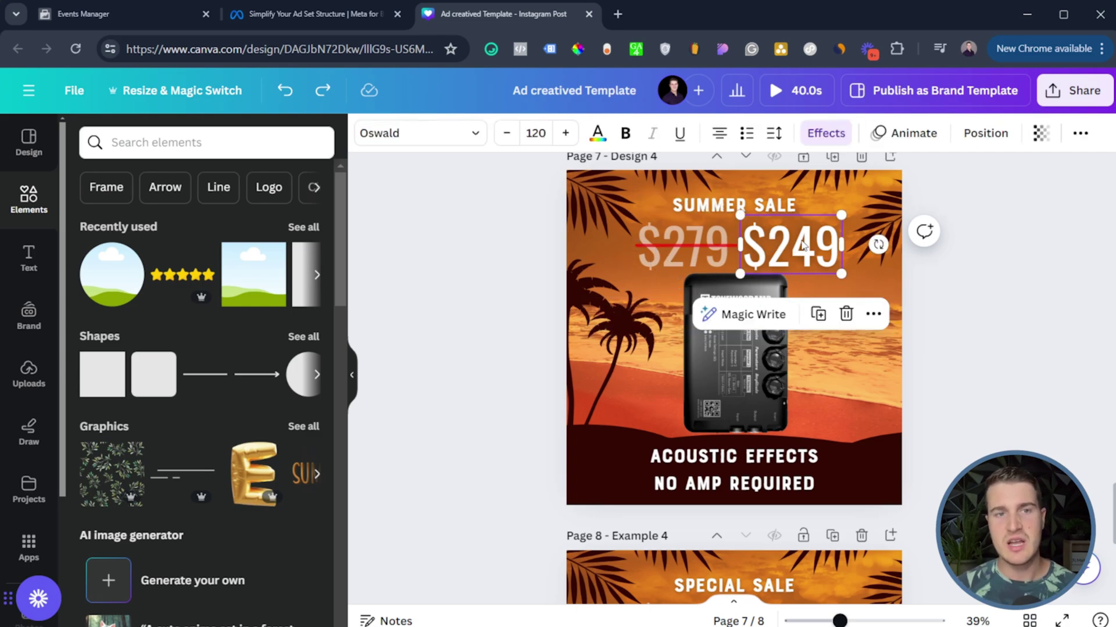
pyautogui.click(995, 396)
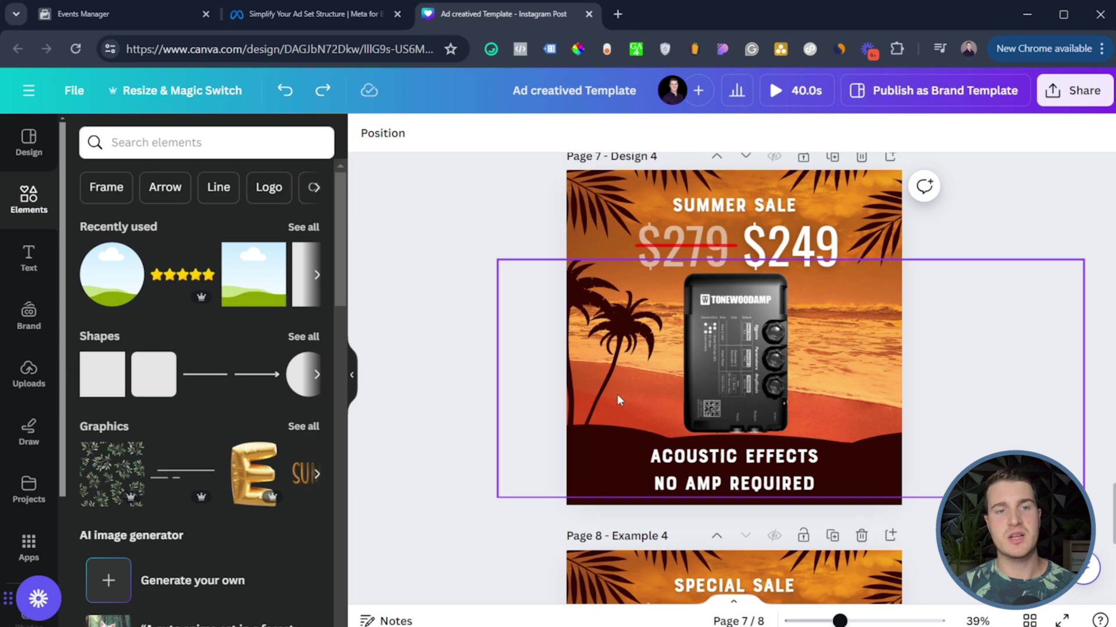
pyautogui.click(725, 460)
pyautogui.click(511, 442)
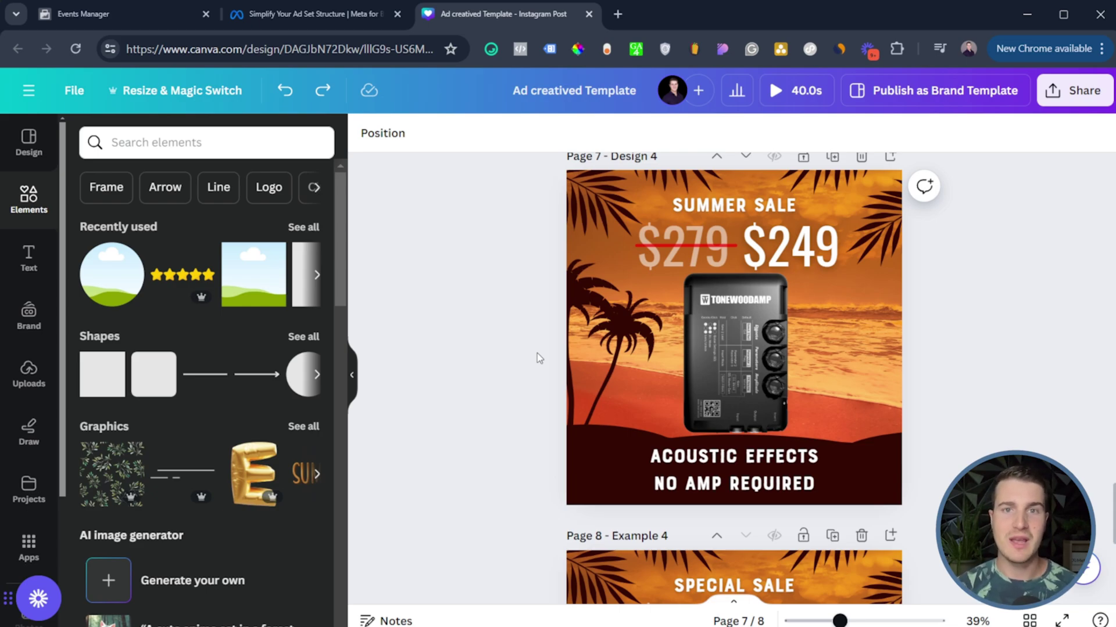
pyautogui.scroll(-5, 537, 354)
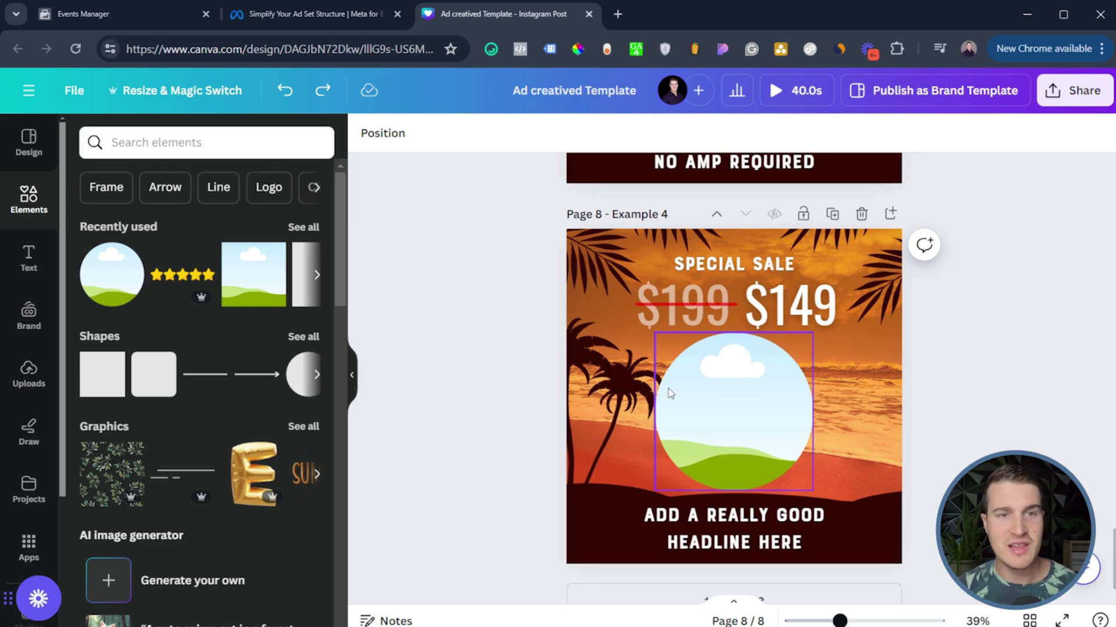
pyautogui.scroll(3, 554, 322)
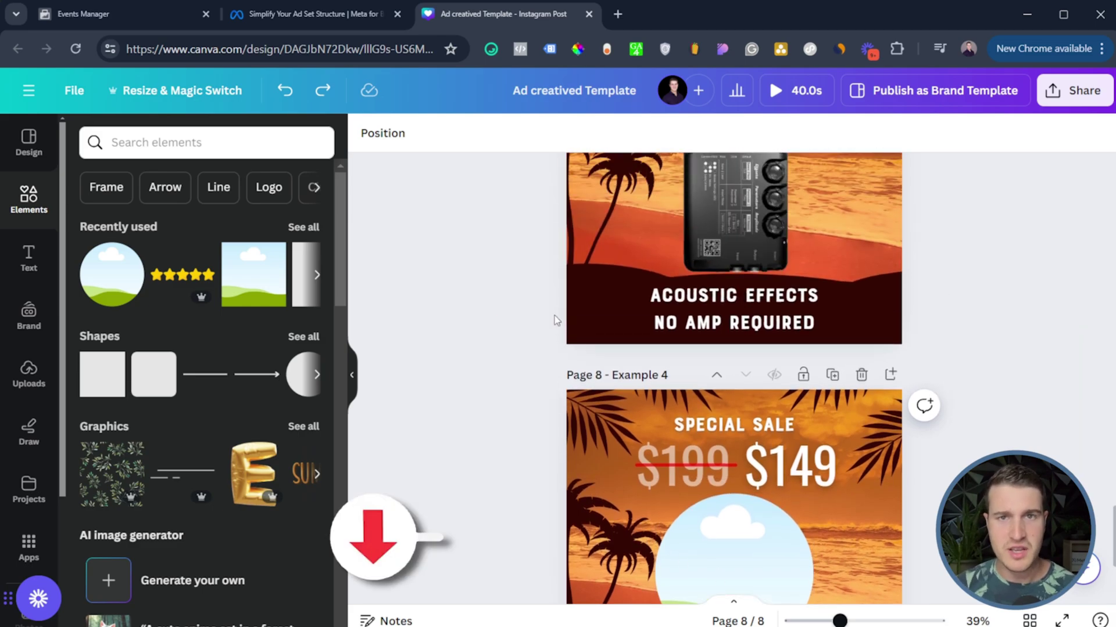